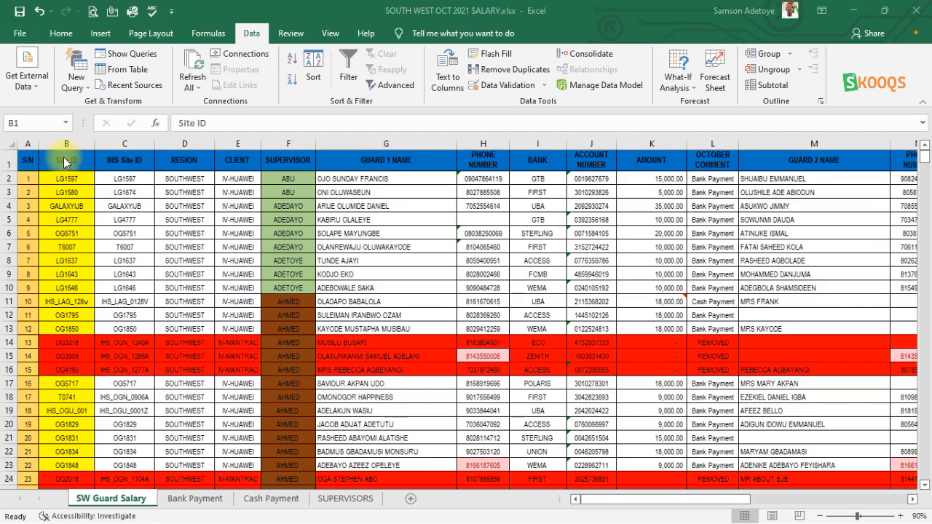
- Turn on filtering for the header row of the guard salary table
left_click(9, 164)
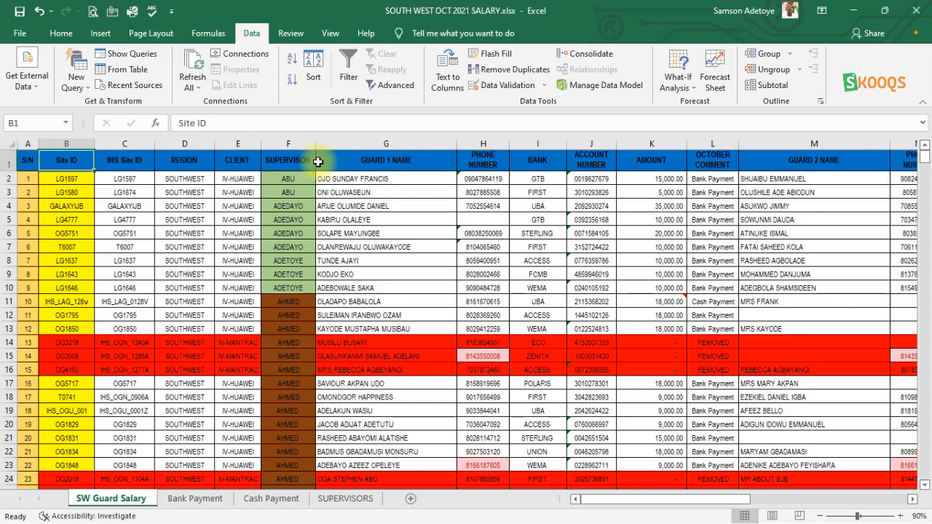
left_click(19, 183)
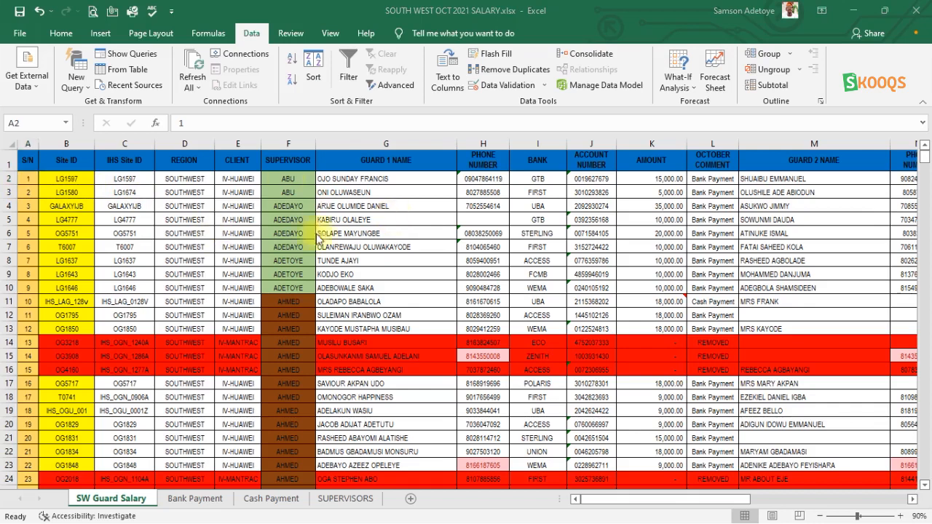
left_click(67, 158)
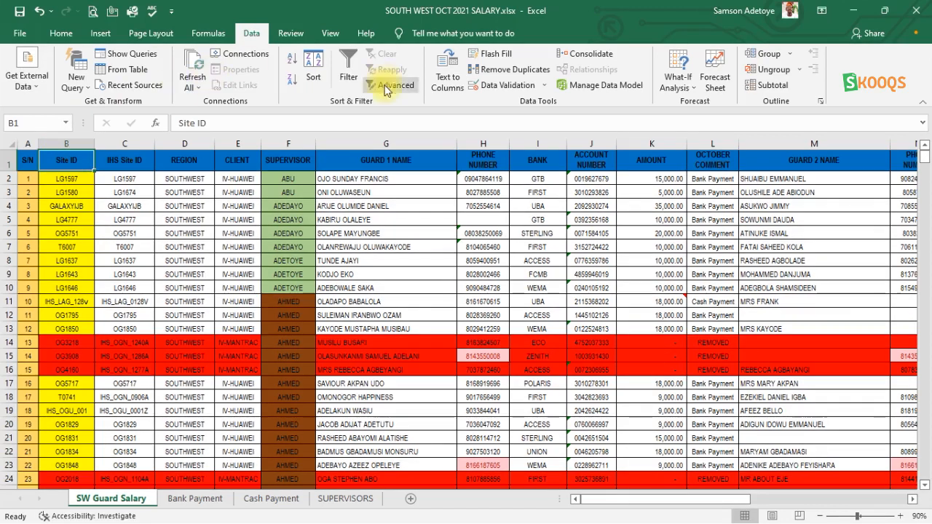
left_click(64, 32)
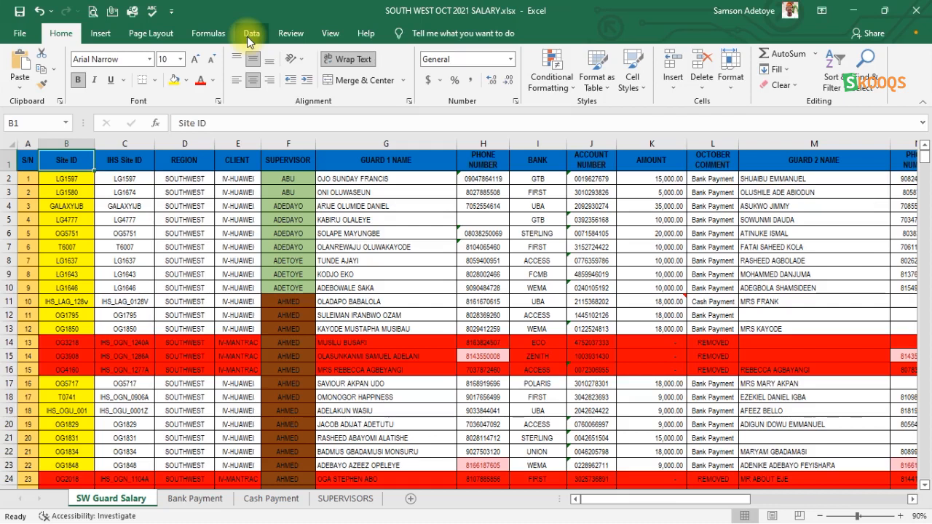
key("Down")
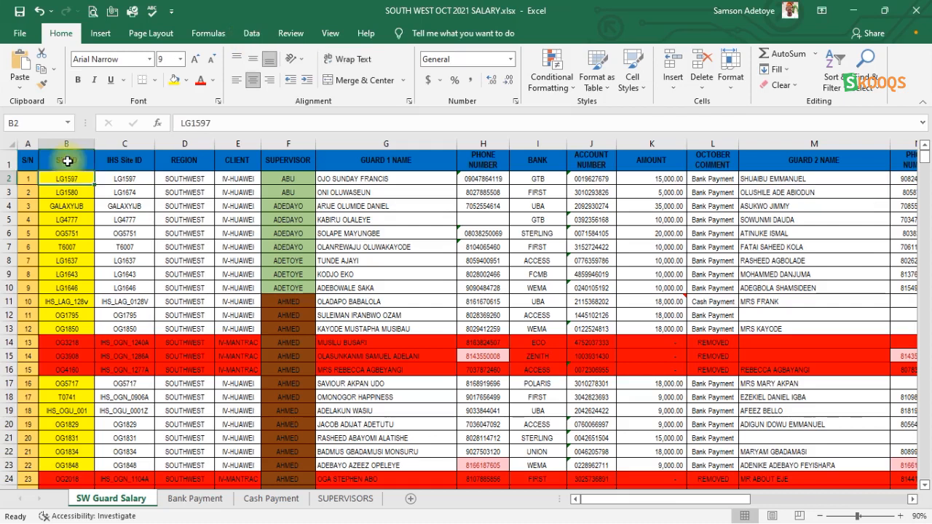
left_click(252, 34)
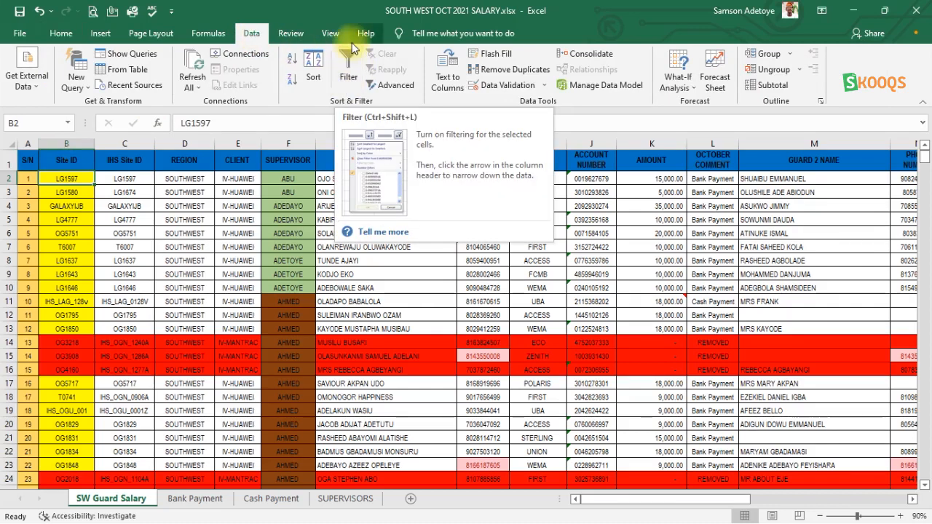
left_click(347, 64)
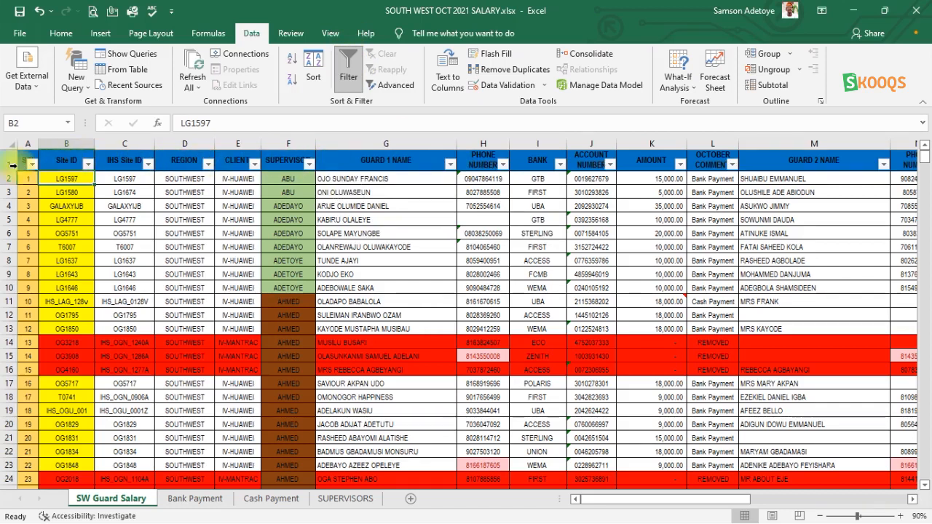
- Examine the filter choices offered for the SUPERVISOR, CLIENT and REGION columns
left_click(310, 165)
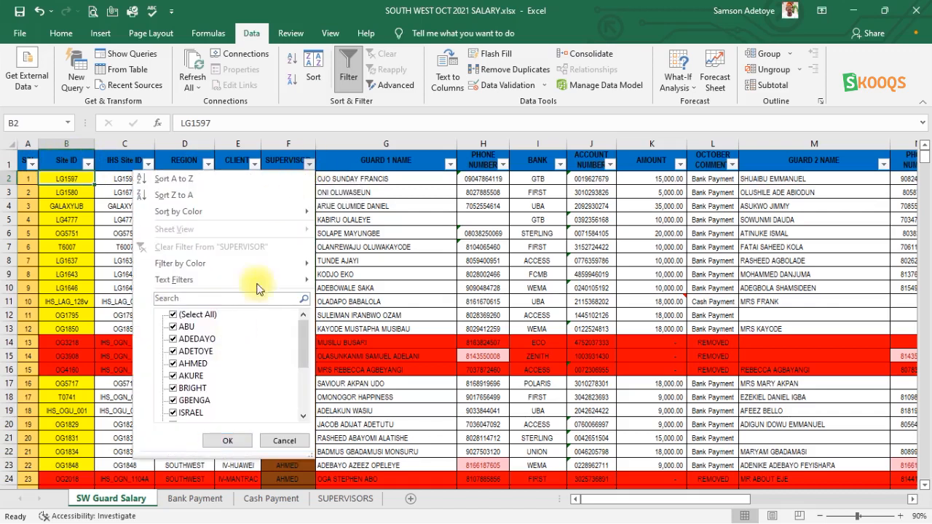
left_click(310, 164)
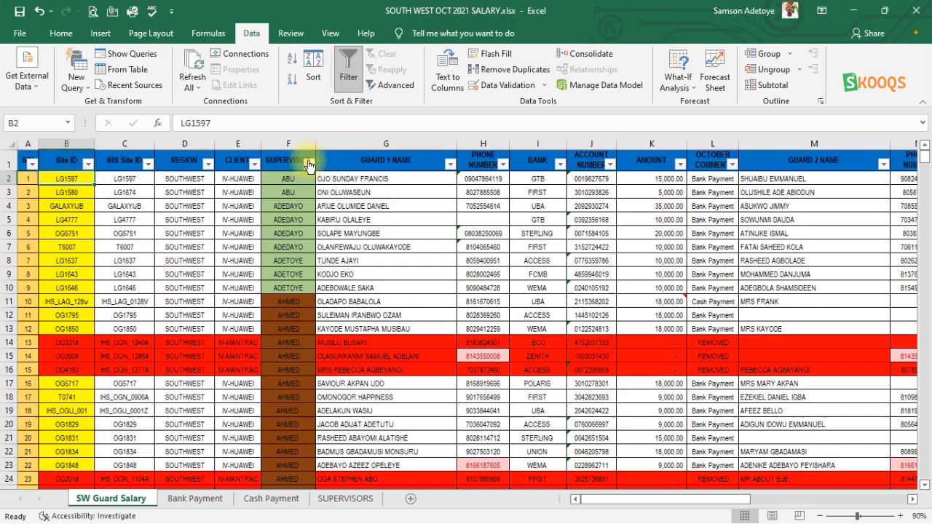
left_click(255, 165)
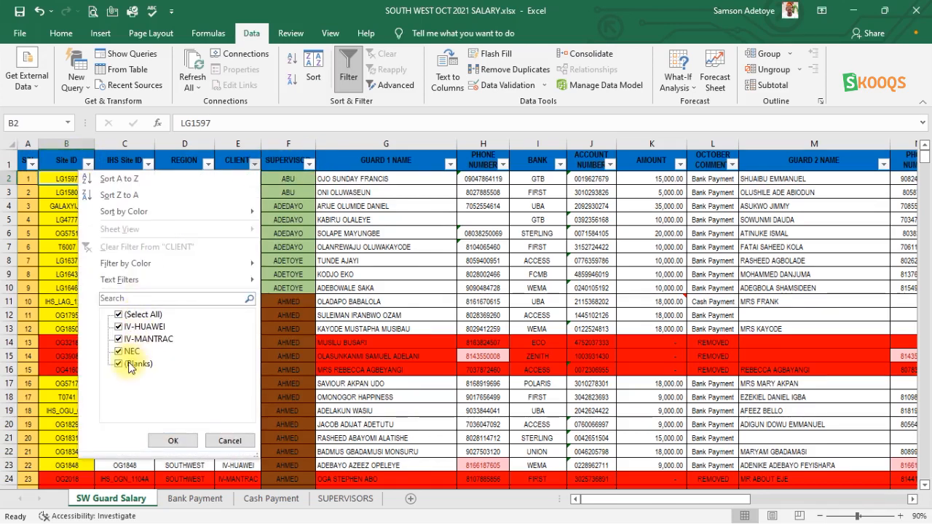
left_click(251, 166)
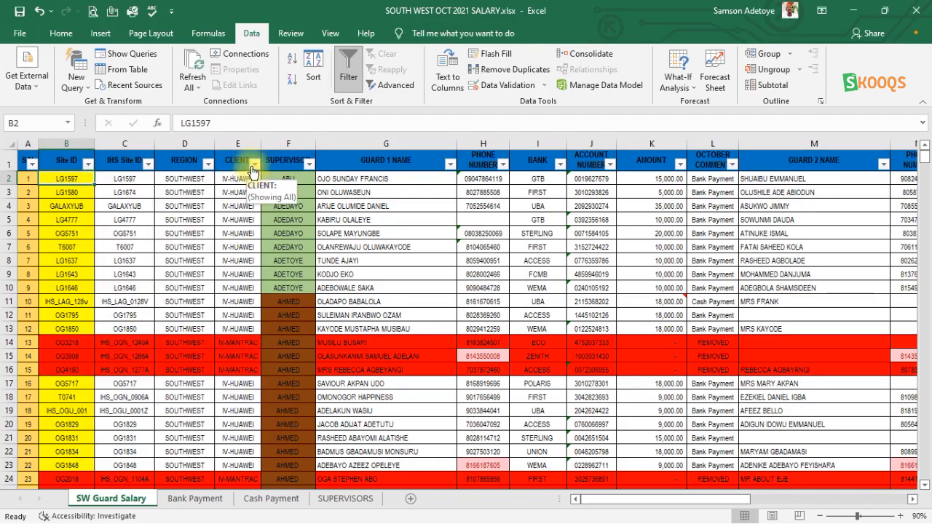
left_click(208, 166)
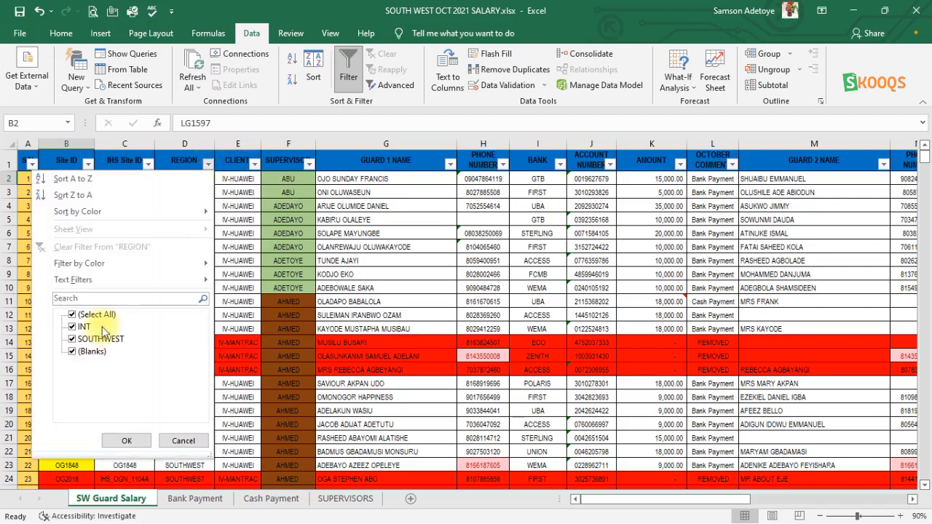
left_click(209, 168)
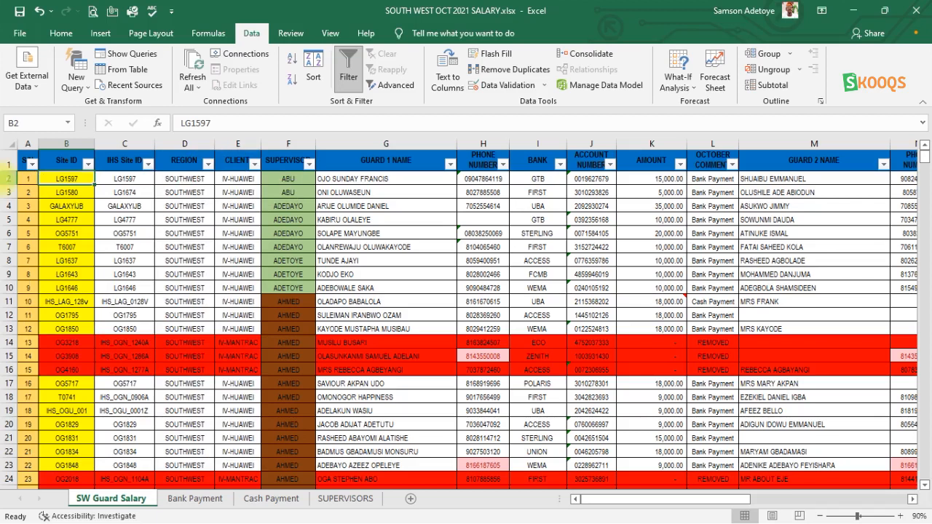
- Filter the SUPERVISOR column to show only the first, third and seventh supervisors in the filter list
left_click(310, 164)
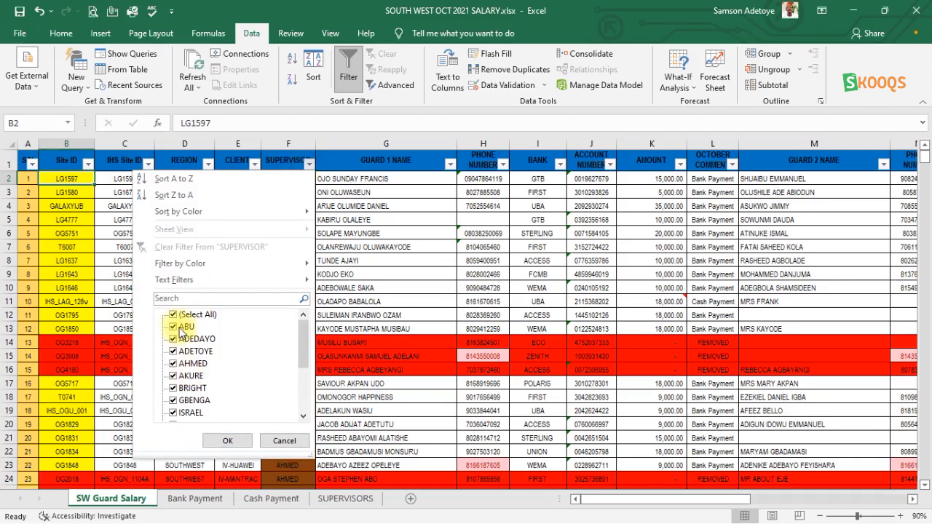
mouse_move(161, 264)
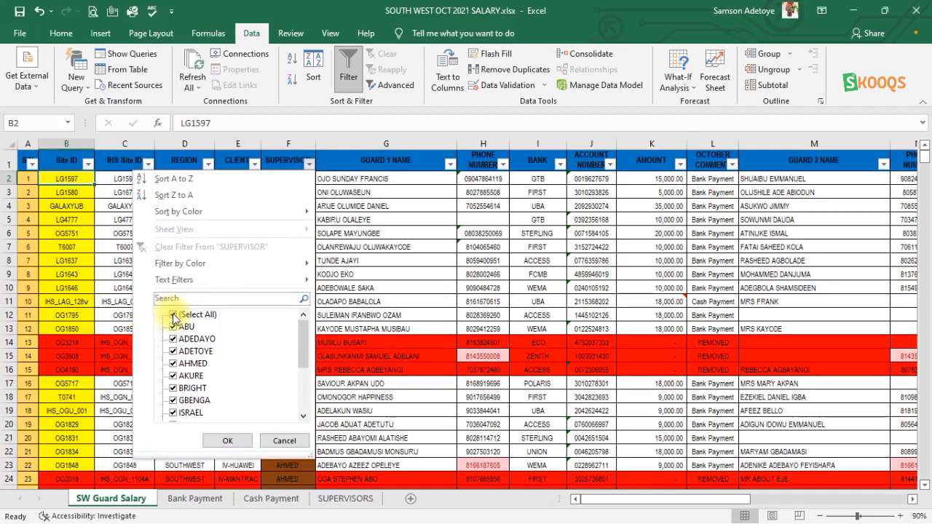
left_click(173, 314)
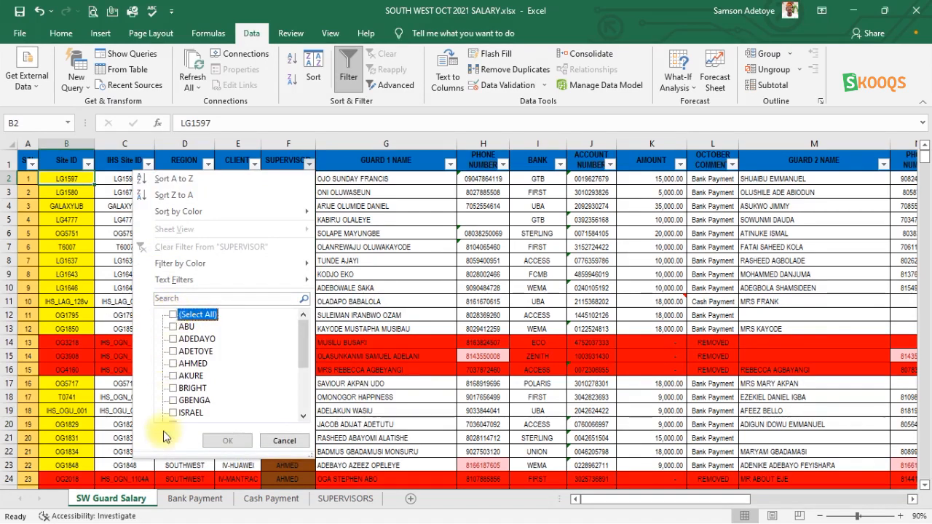
left_click(174, 352)
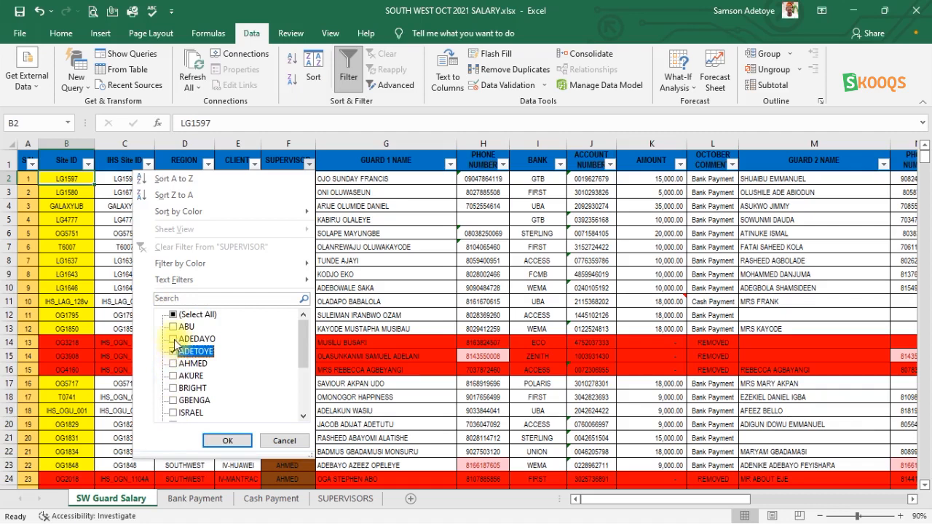
left_click(174, 327)
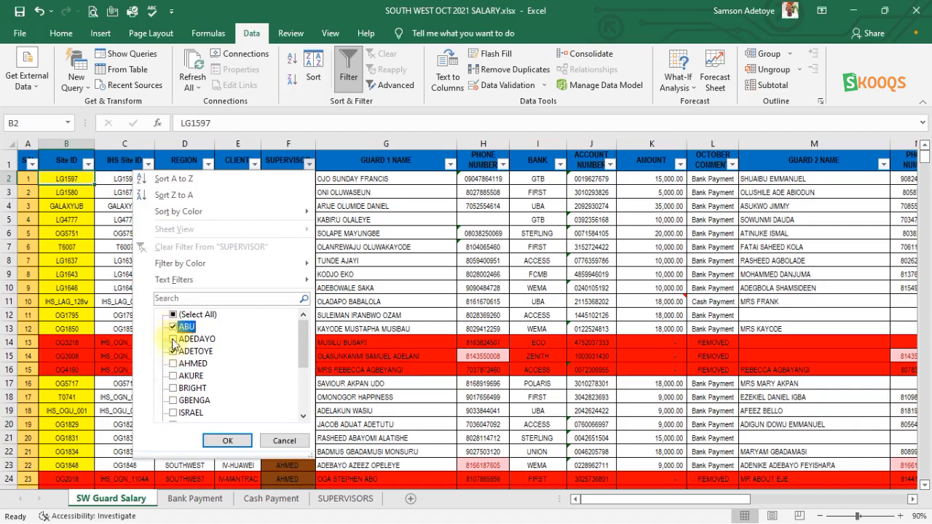
left_click(172, 402)
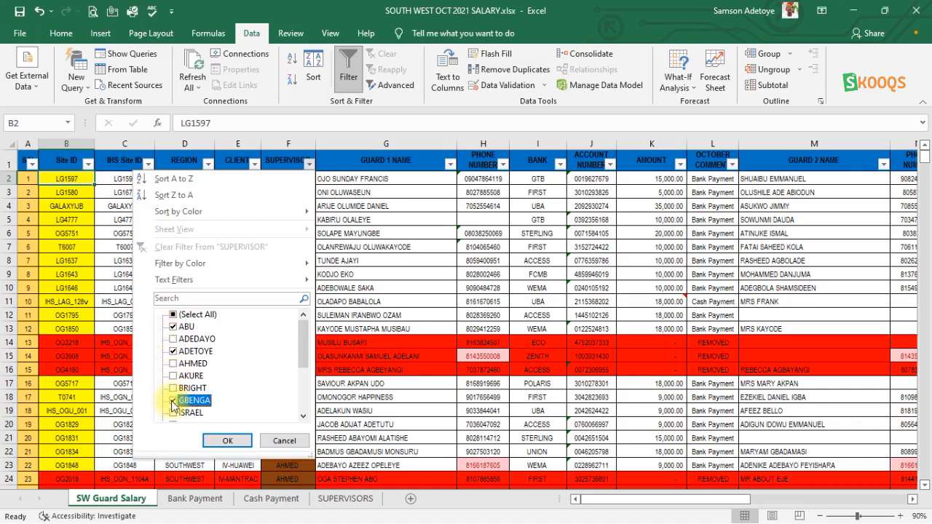
left_click(218, 439)
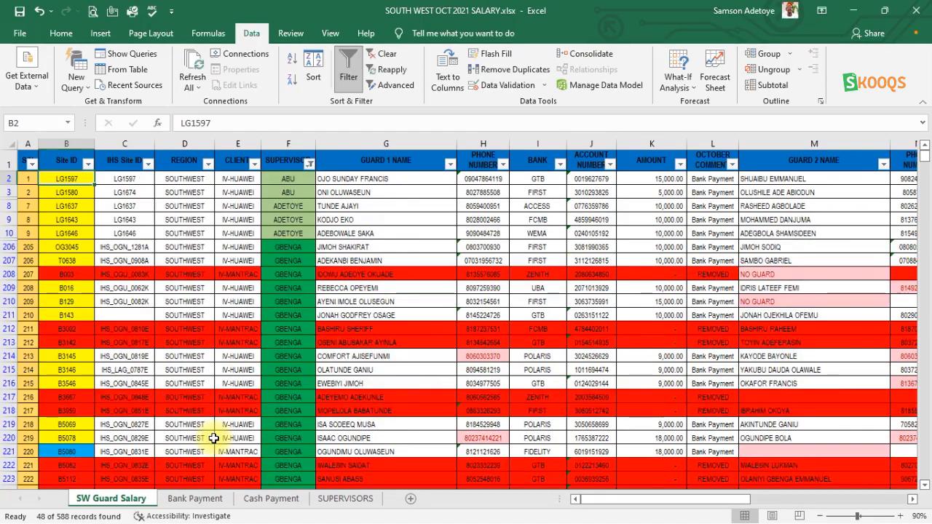
- Exclude the seventh listed supervisor from the SUPERVISOR filter, keeping the first and third
scroll(213, 438, "down", 10)
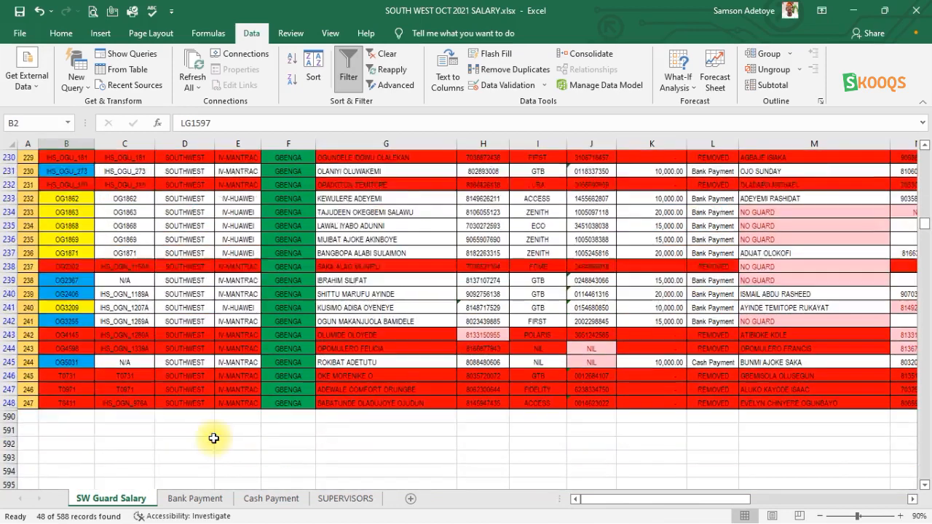
scroll(214, 437, "up", 10)
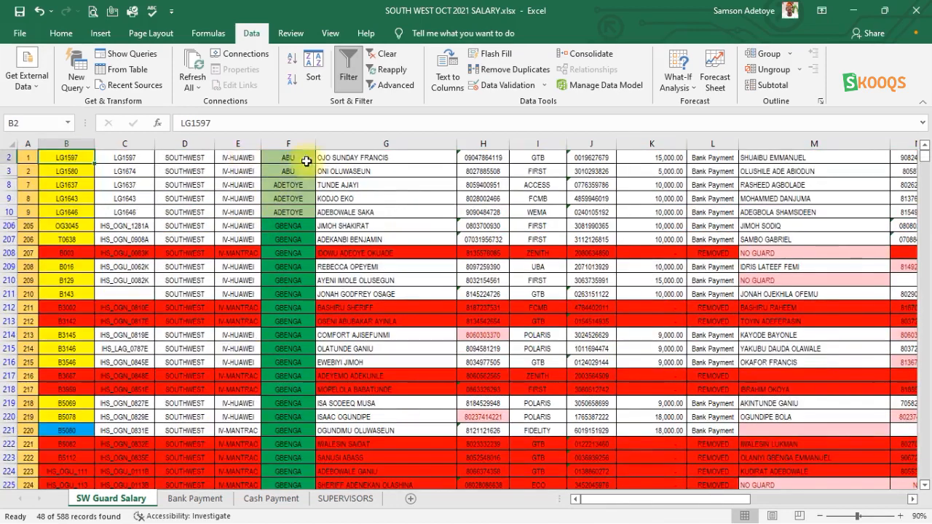
scroll(306, 161, "up", 1)
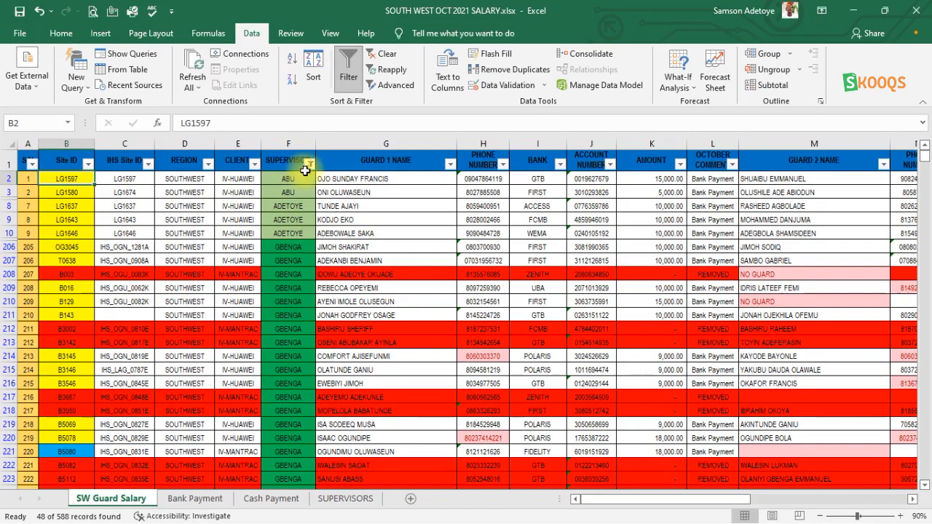
left_click(311, 164)
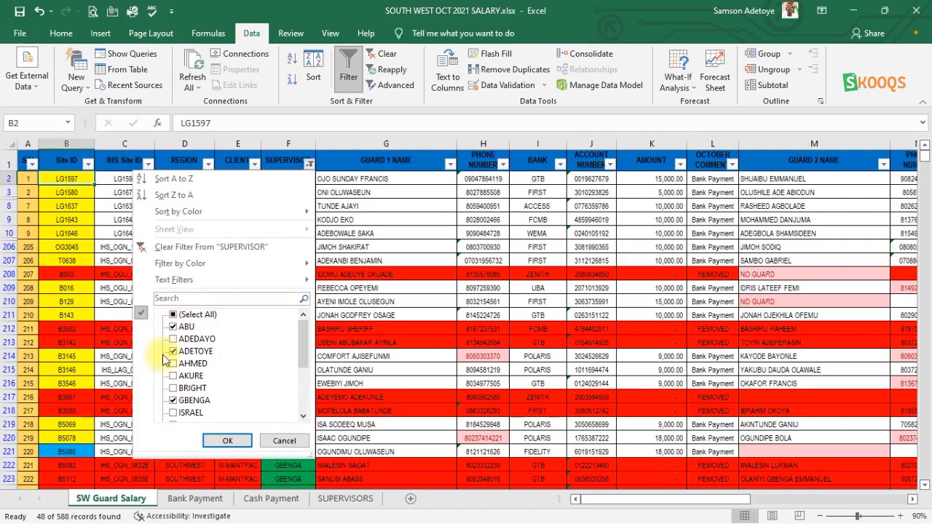
left_click(173, 401)
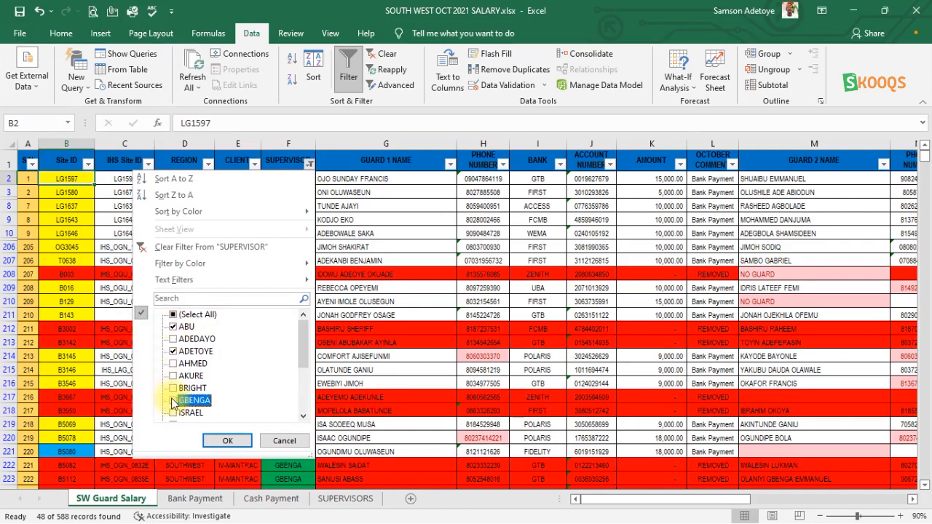
left_click(220, 440)
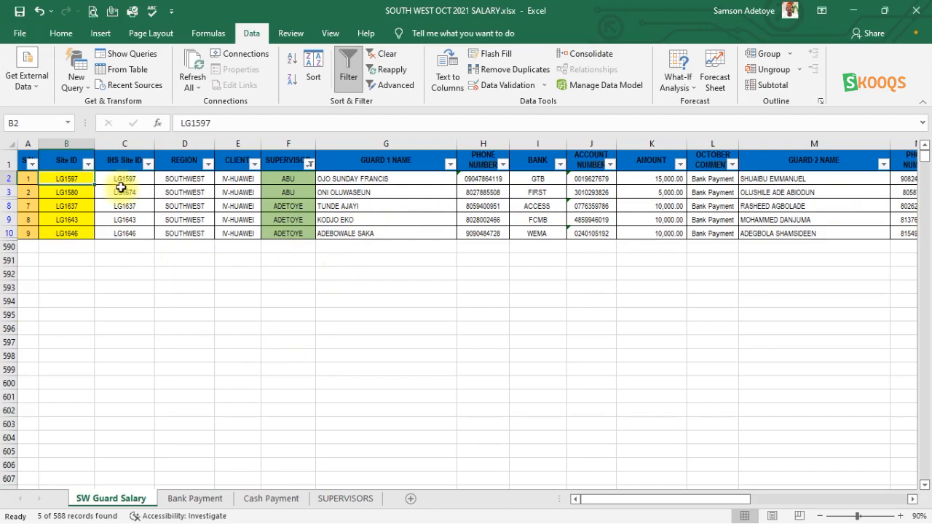
- Clear the filter from the SUPERVISOR column and look over the full salary list
left_click(311, 164)
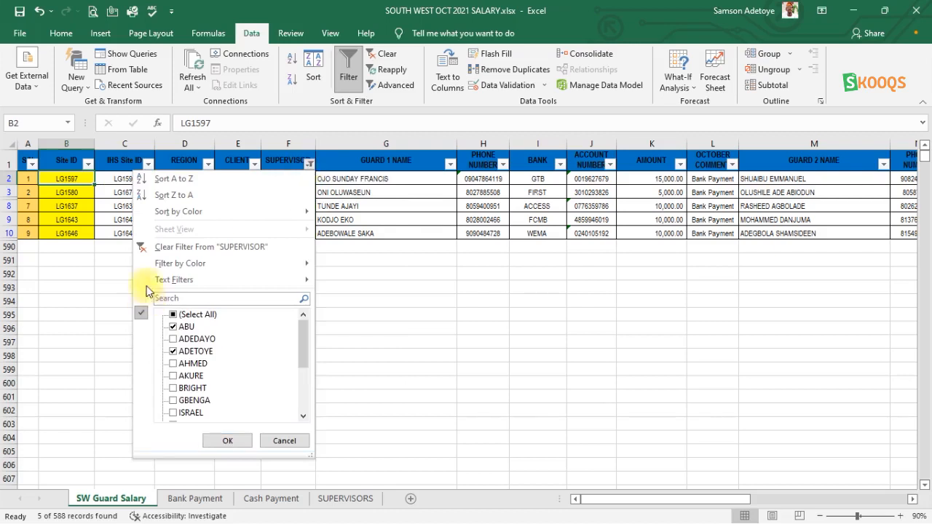
left_click(179, 250)
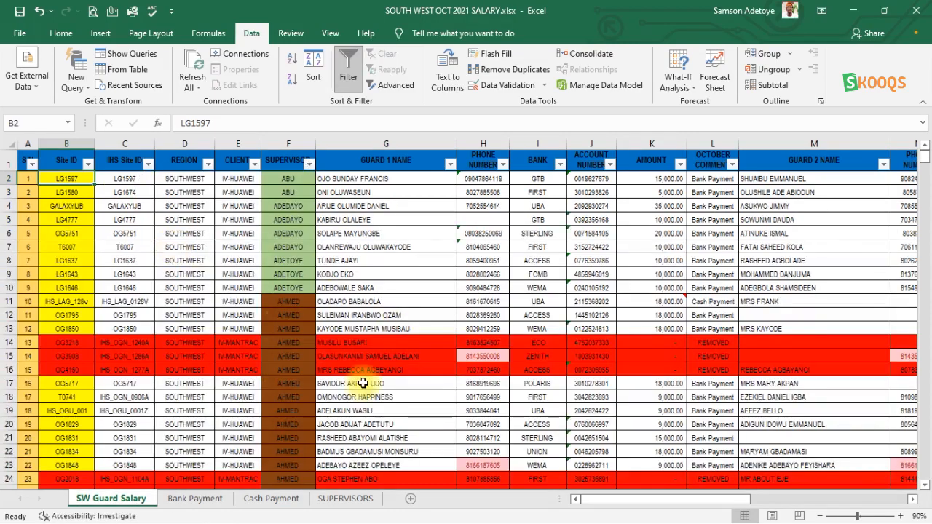
scroll(363, 383, "down", 5)
scroll(362, 383, "up", 5)
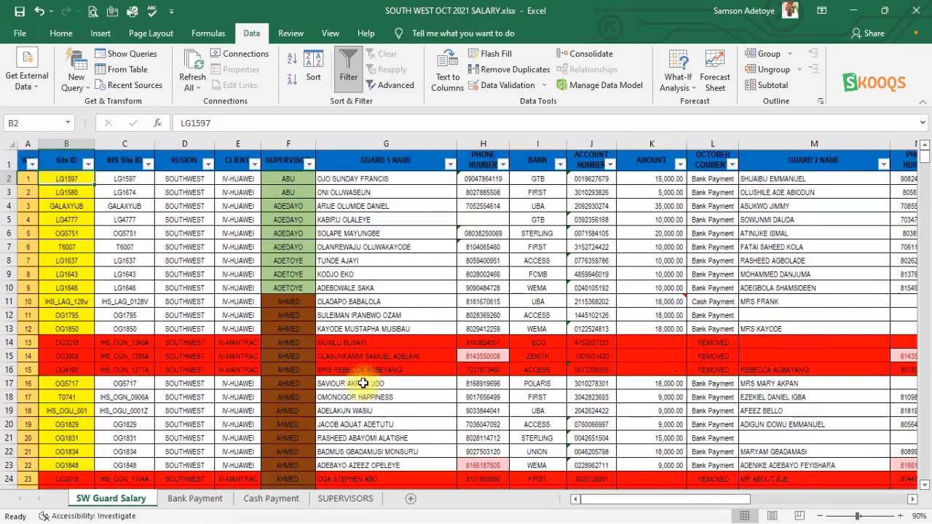
left_click(87, 165)
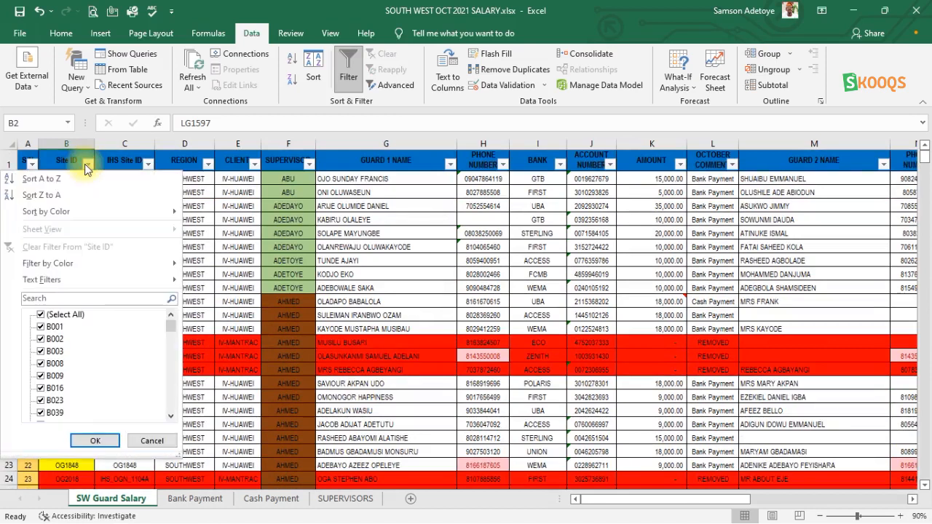
left_click(86, 165)
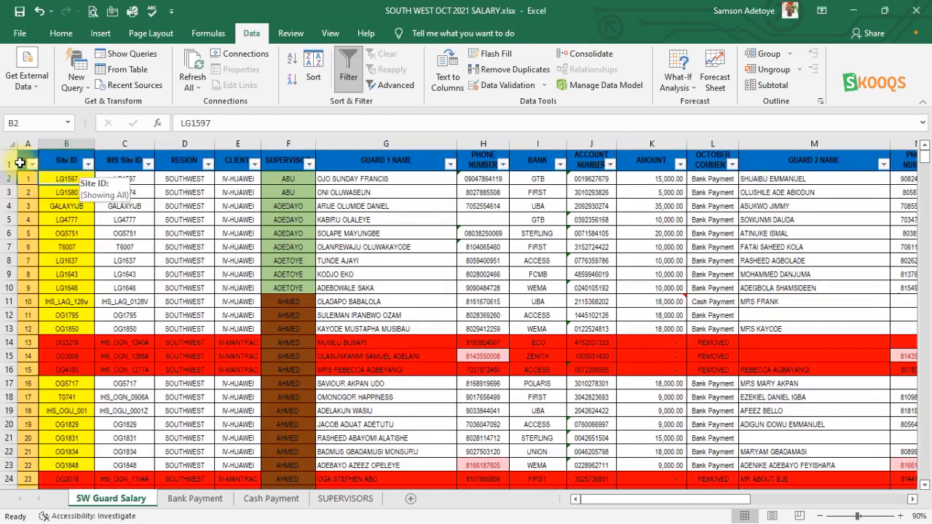
left_click(88, 168)
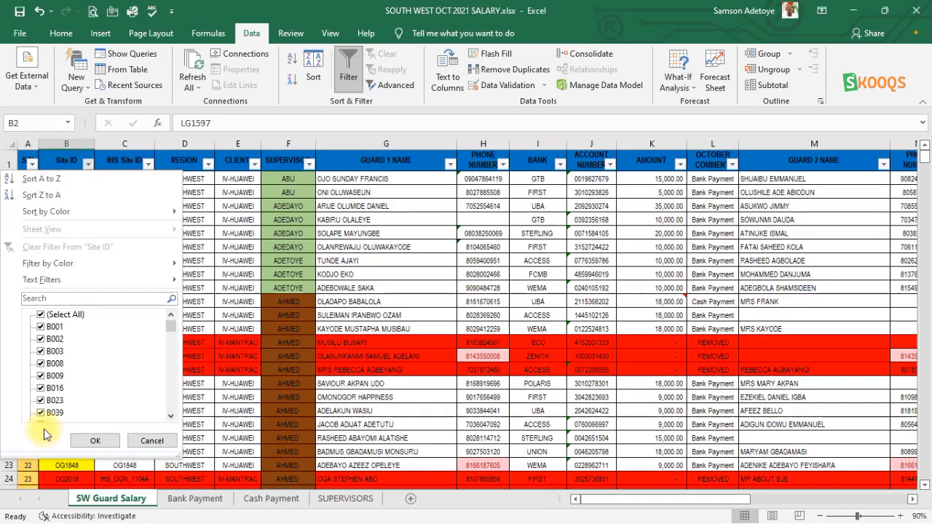
left_click(41, 315)
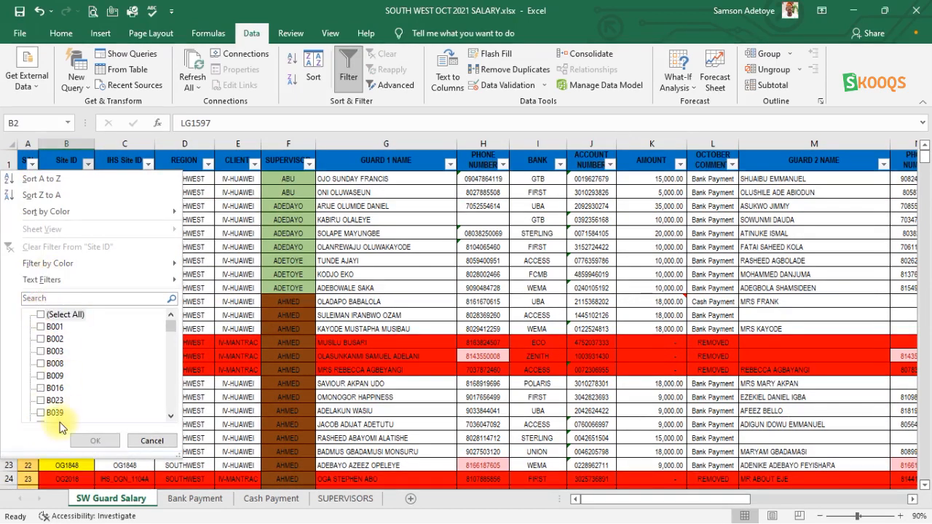
scroll(60, 371, "down", 10)
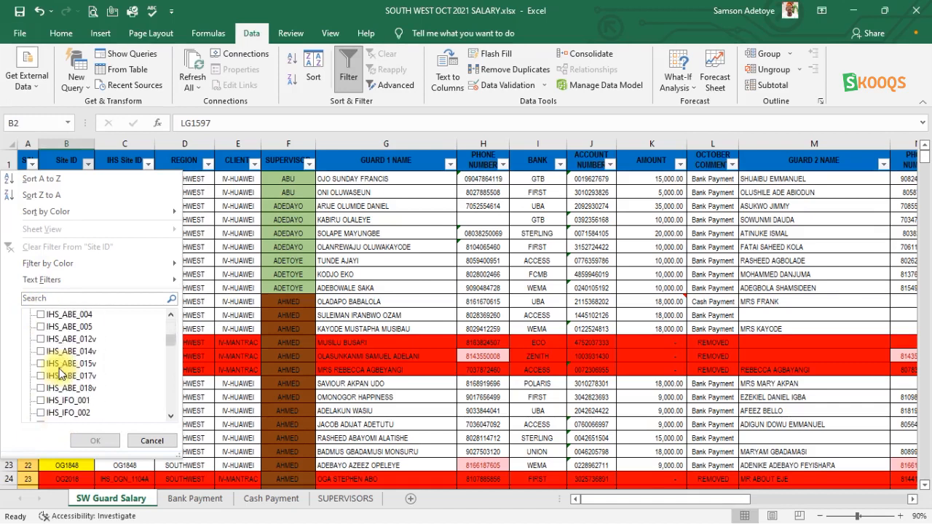
left_click(151, 441)
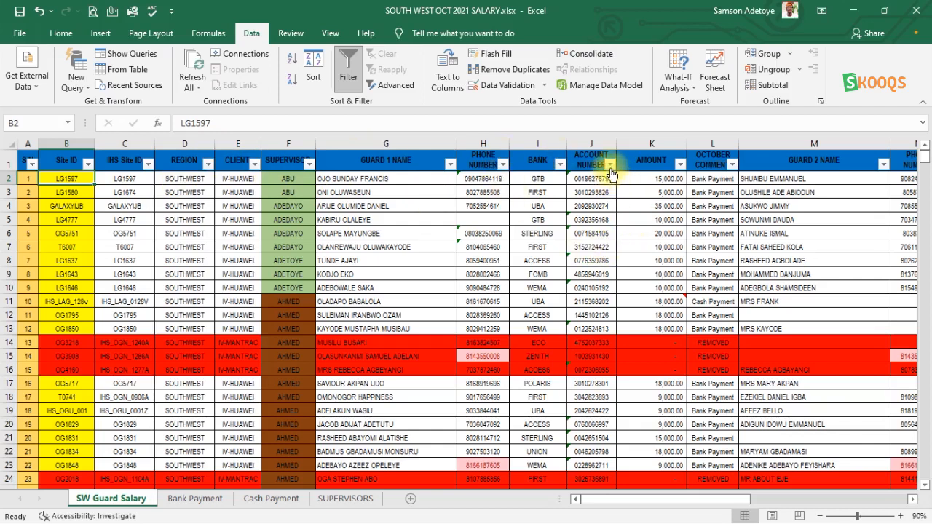
- Filter the OCTOBER COMMENT column to show only the Cash Payment records
left_click(732, 164)
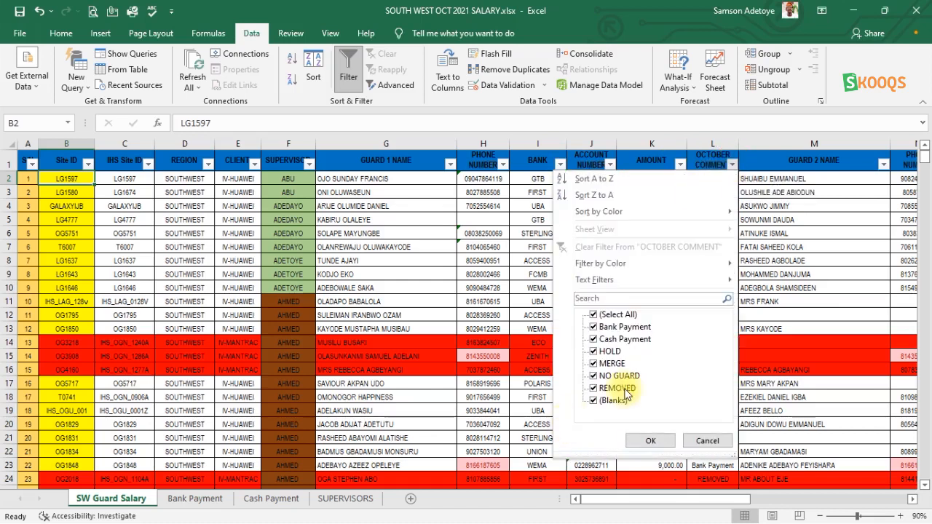
left_click(593, 316)
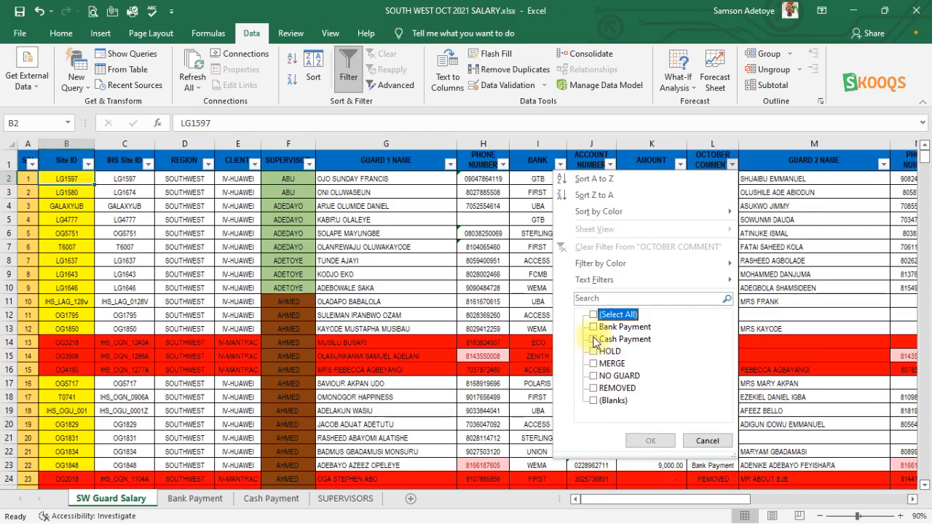
left_click(595, 340)
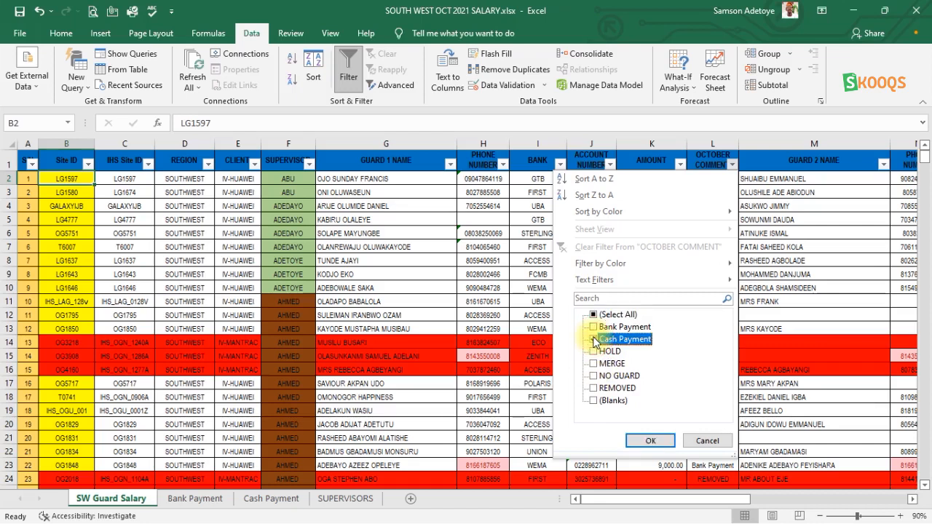
left_click(650, 441)
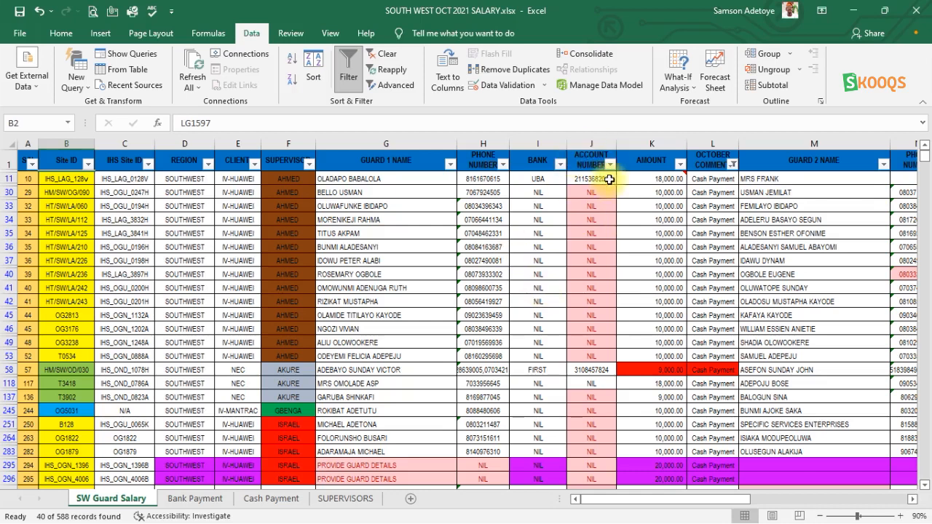
- Check the filter choices of the BANK column and reapply the OCTOBER COMMENT filter with Cash Payment still ticked
left_click(560, 166)
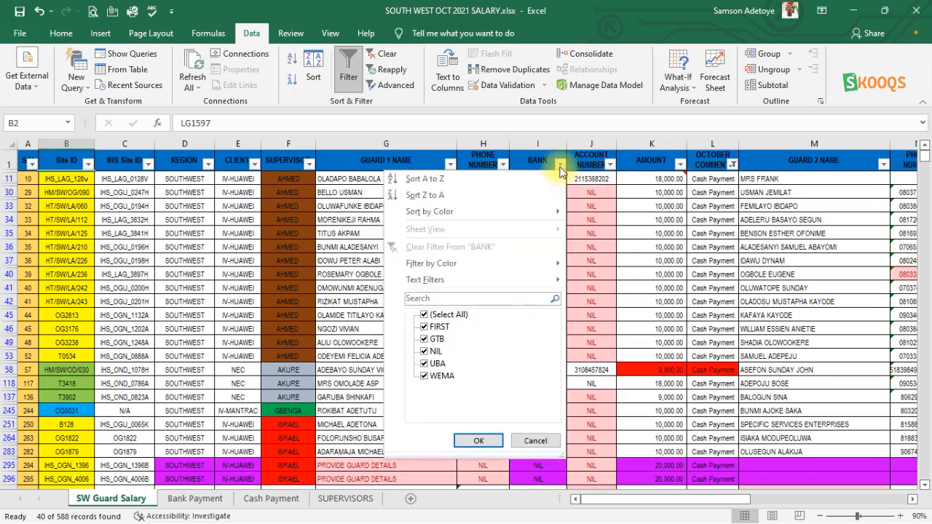
left_click(734, 162)
left_click(733, 163)
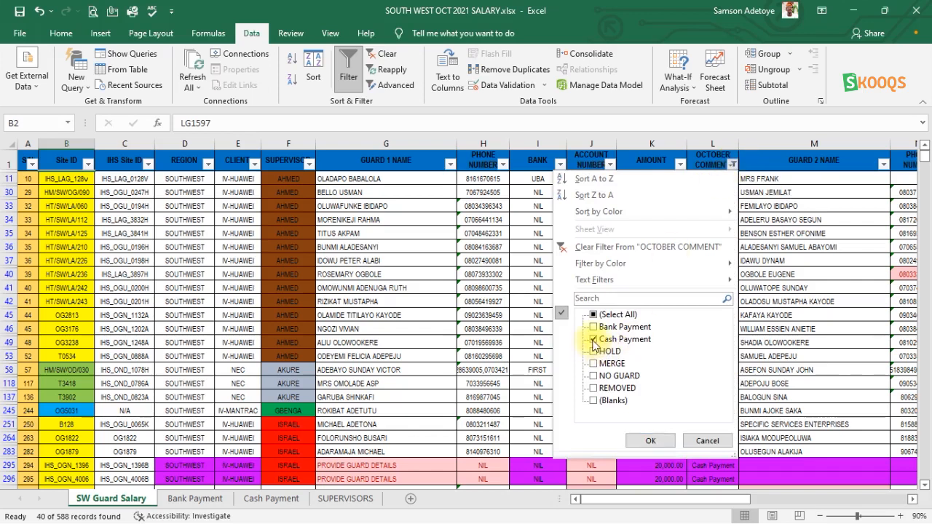
left_click(595, 340)
left_click(594, 340)
left_click(646, 440)
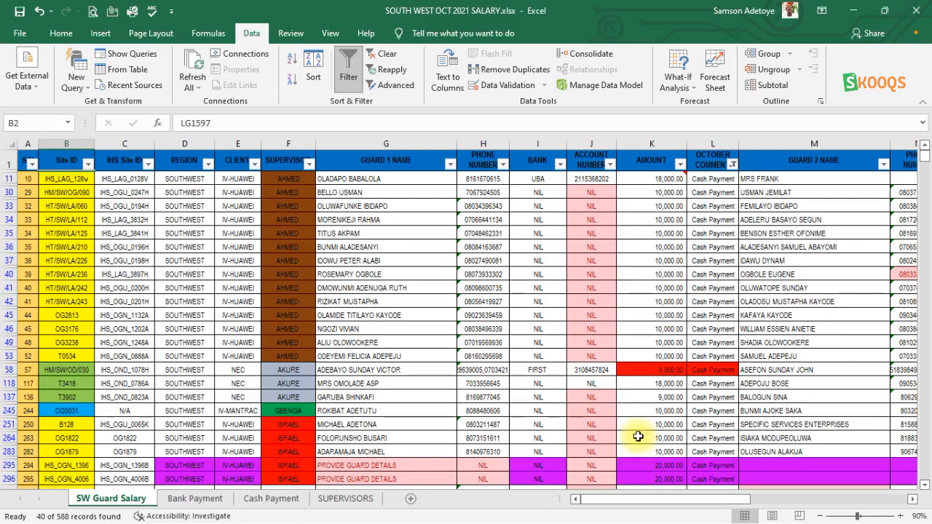
- Look through the cash payment records and clear the filter from the OCTOBER COMMENT column
scroll(637, 436, "down", 2)
scroll(638, 436, "down", 6)
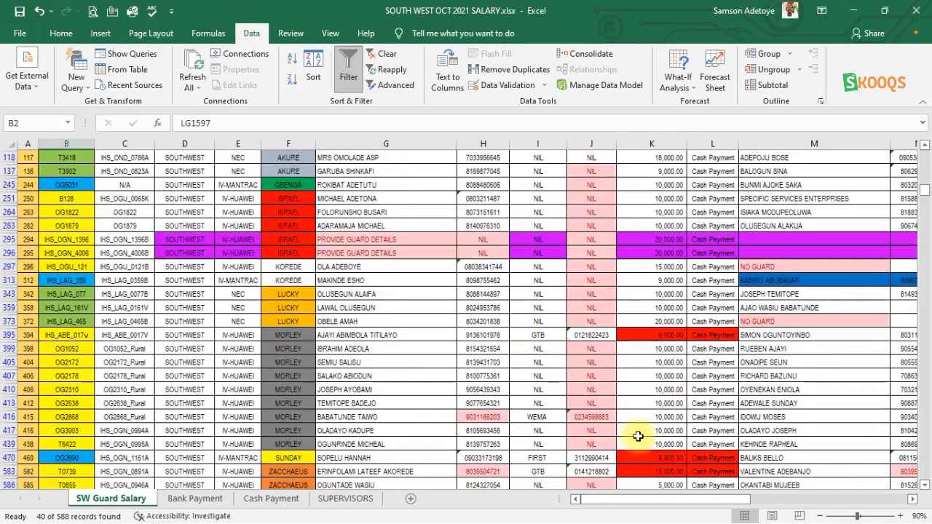
scroll(638, 436, "up", 8)
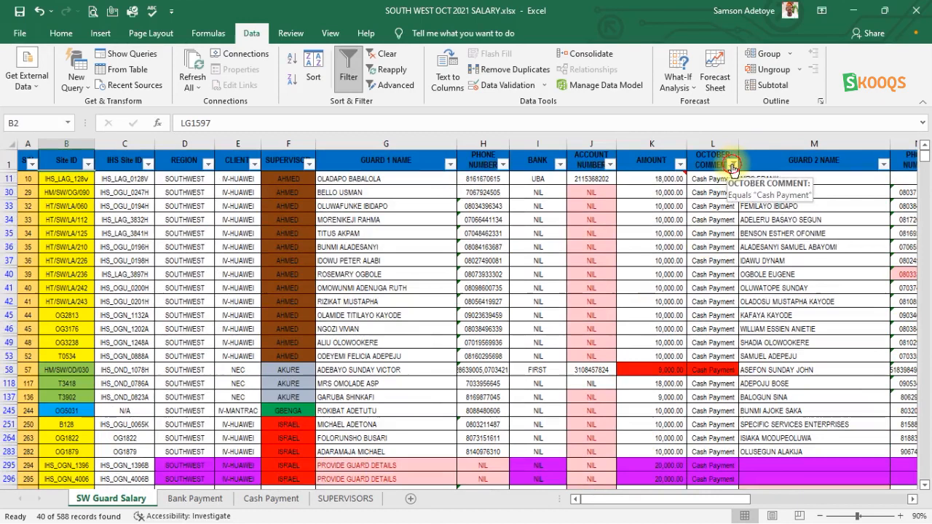
left_click(731, 164)
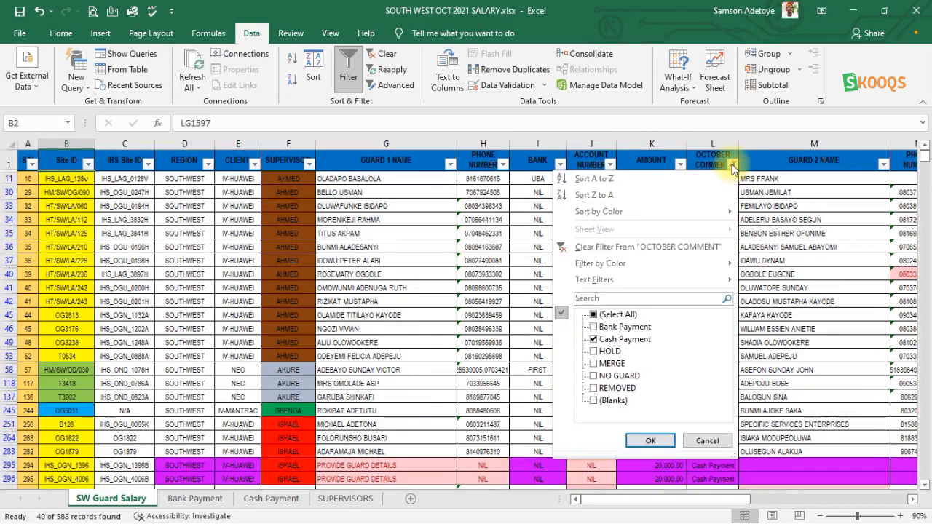
left_click(589, 249)
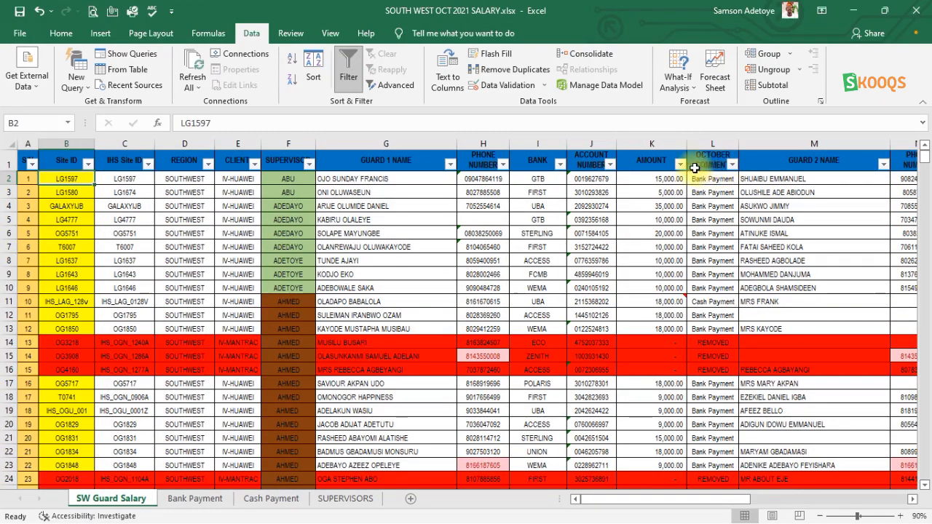
- Filter the OCTOBER COMMENT column to show only Bank Payment and look through the remaining records
left_click(732, 164)
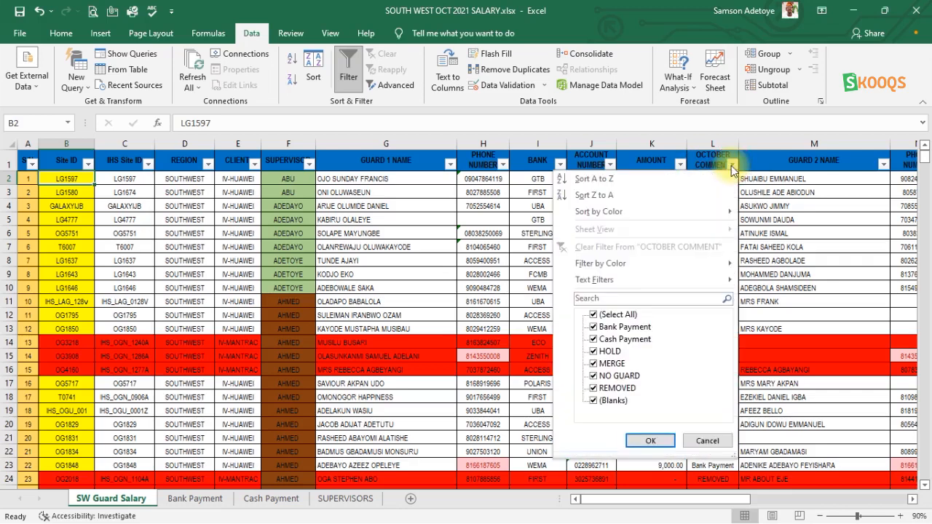
left_click(594, 315)
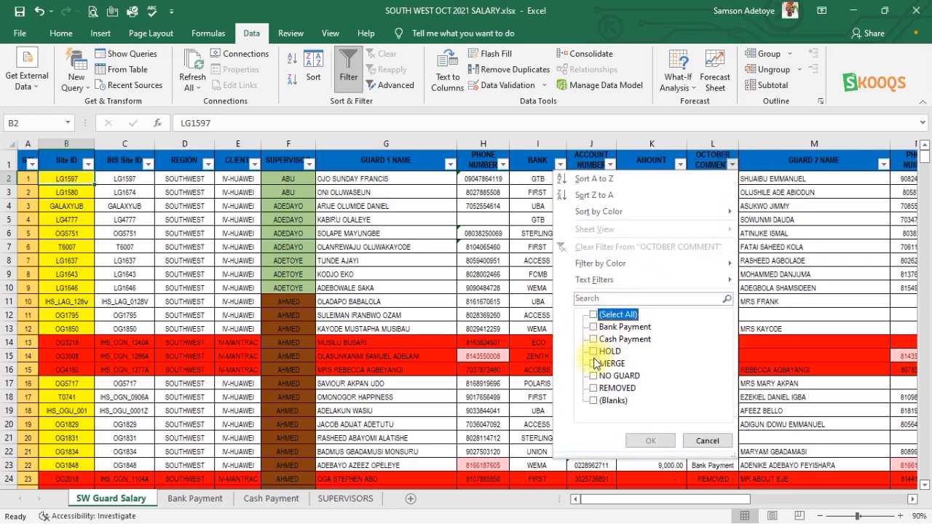
left_click(593, 327)
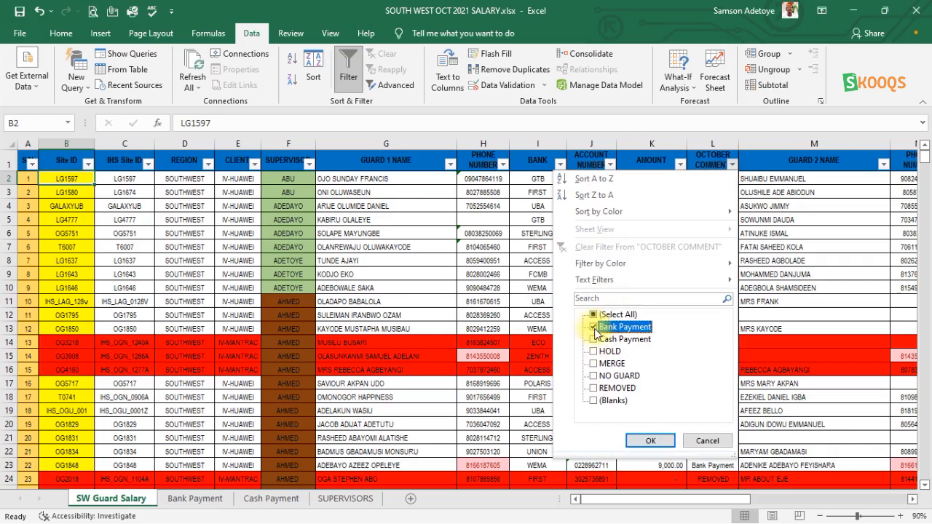
left_click(652, 442)
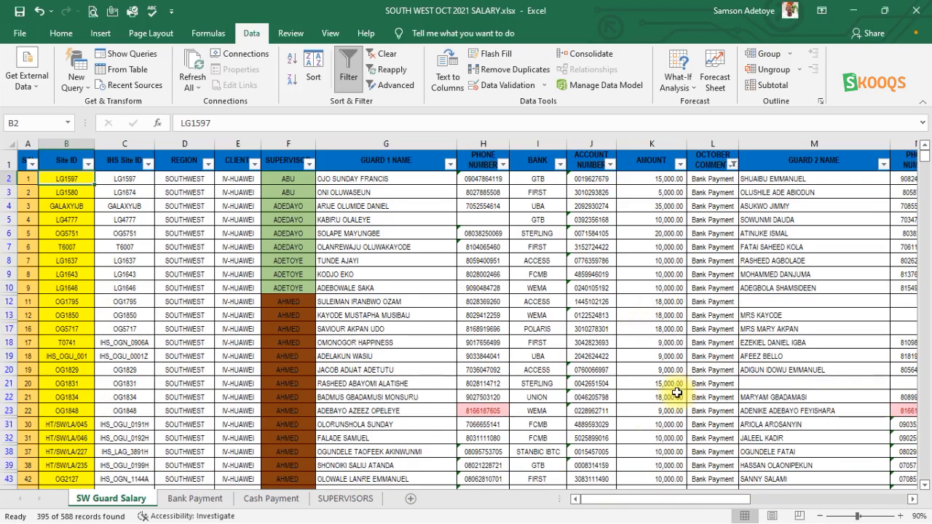
scroll(699, 264, "down", 4)
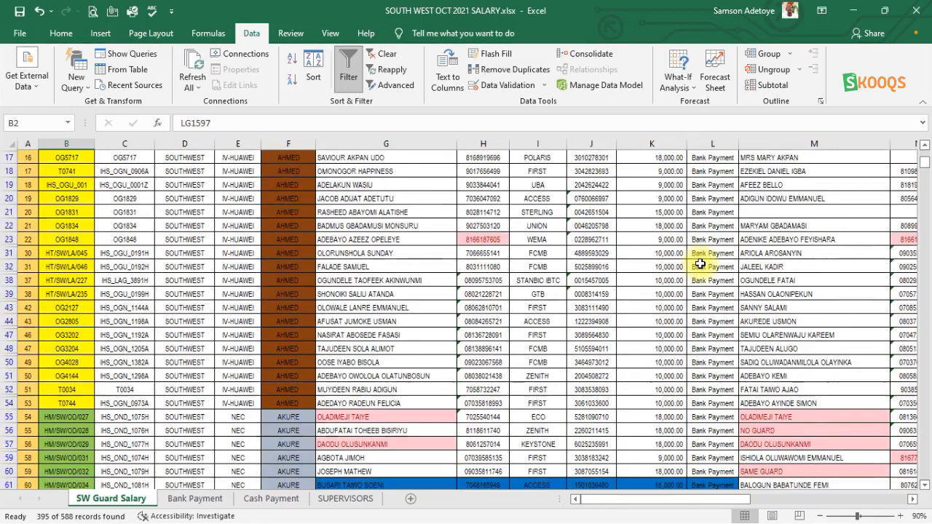
scroll(699, 264, "down", 4)
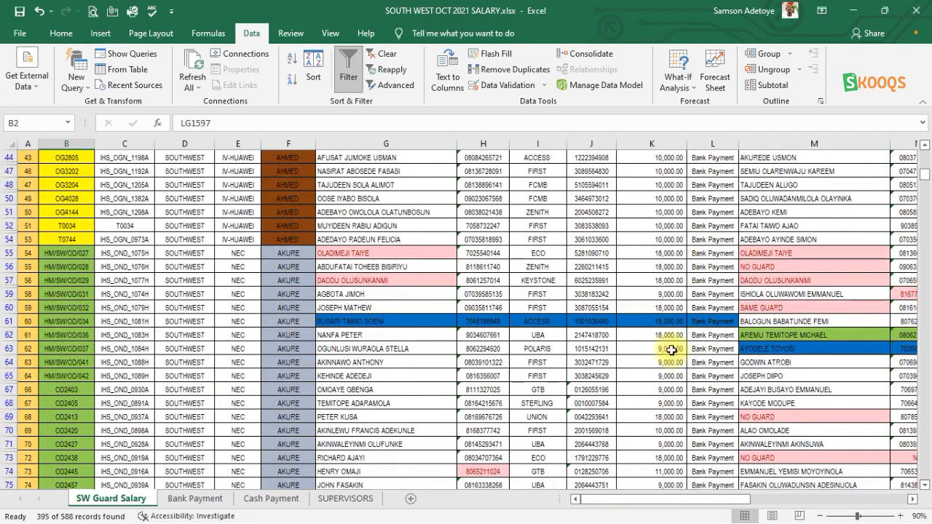
scroll(661, 381, "down", 7)
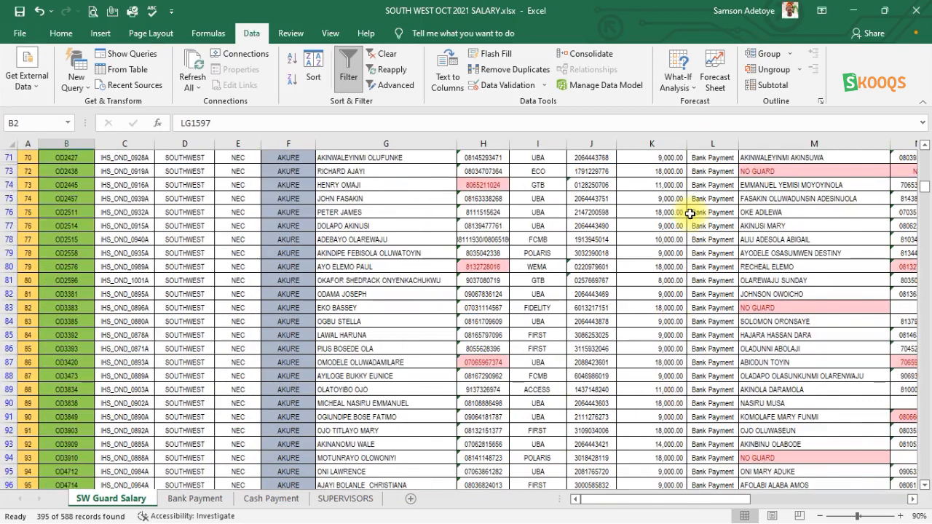
scroll(320, 337, "up", 7)
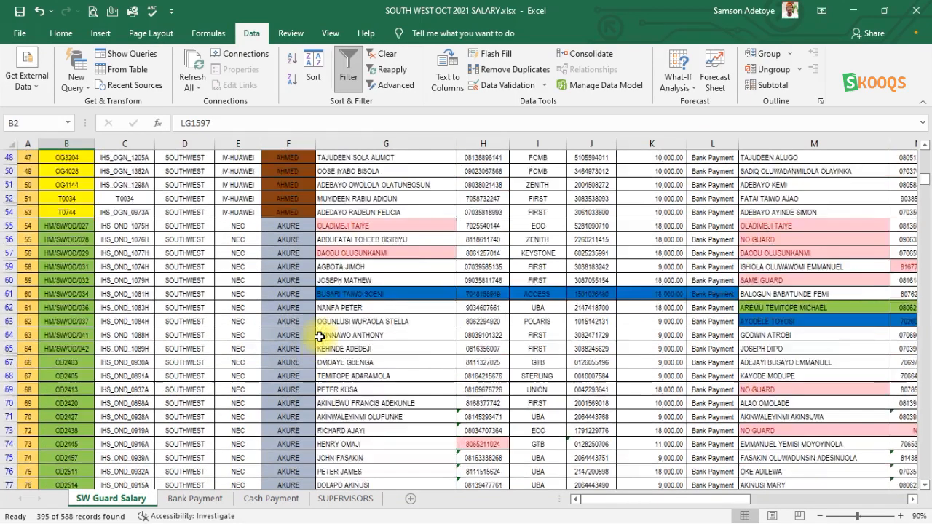
scroll(319, 337, "up", 15)
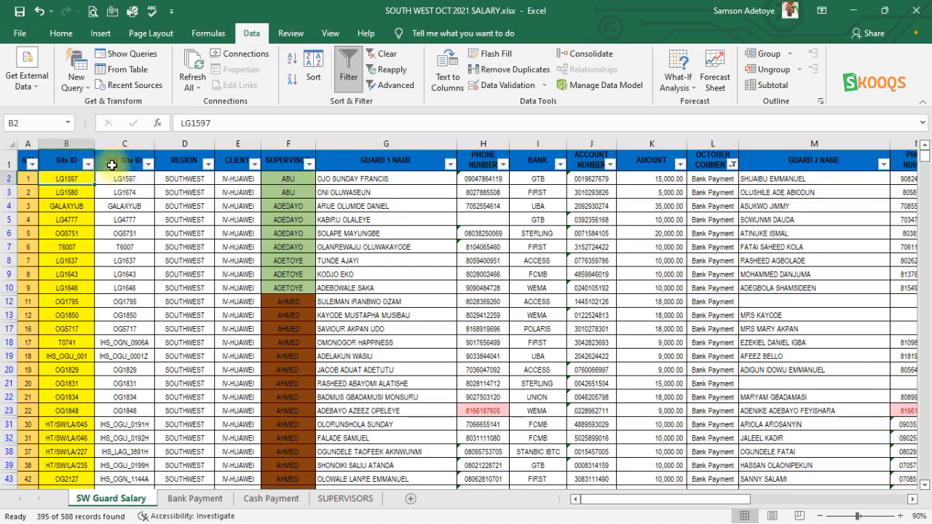
- Filter the Site ID column by searching for "ihs" and look through the matching bank payment records
left_click(89, 164)
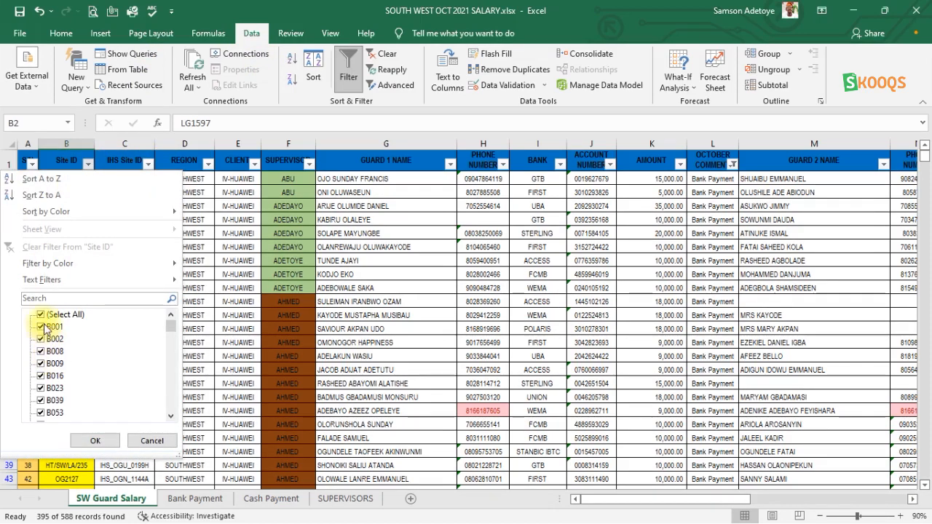
left_click(49, 297)
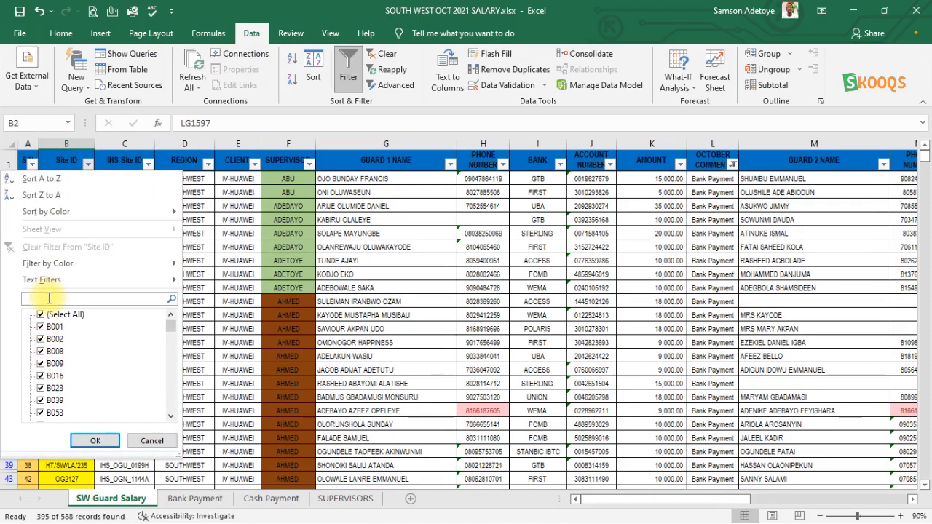
type("ihs")
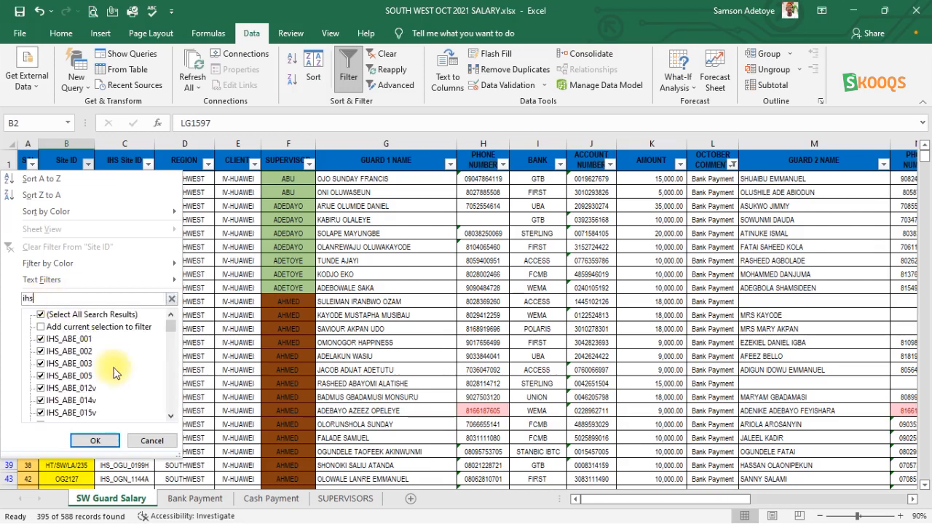
left_click(94, 441)
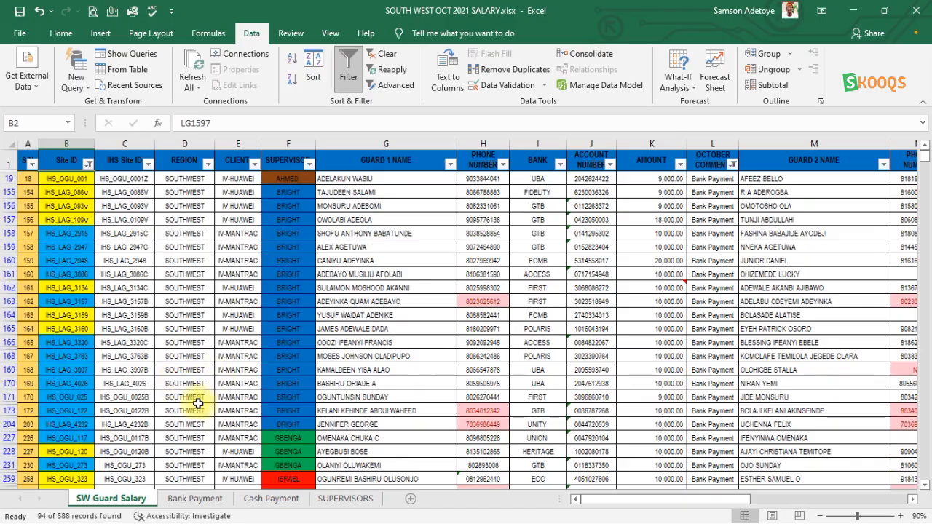
scroll(198, 403, "down", 6)
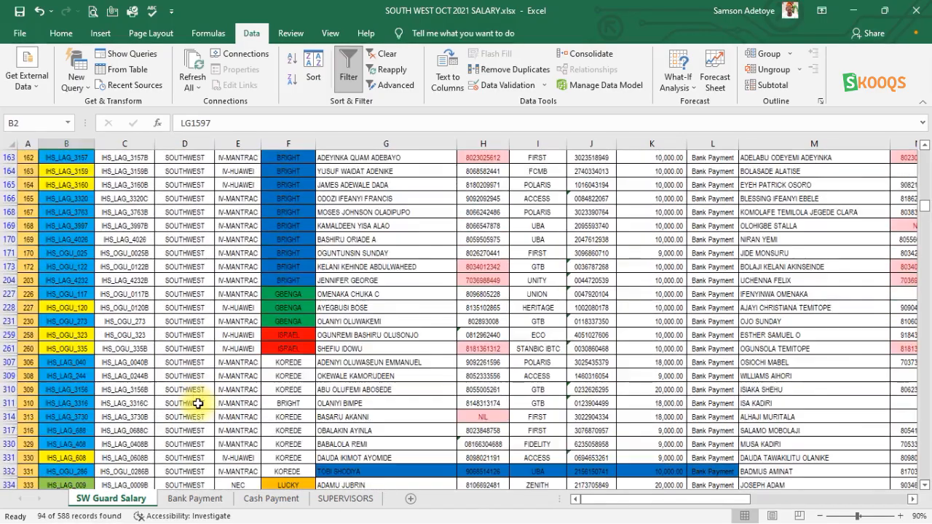
scroll(49, 427, "down", 4)
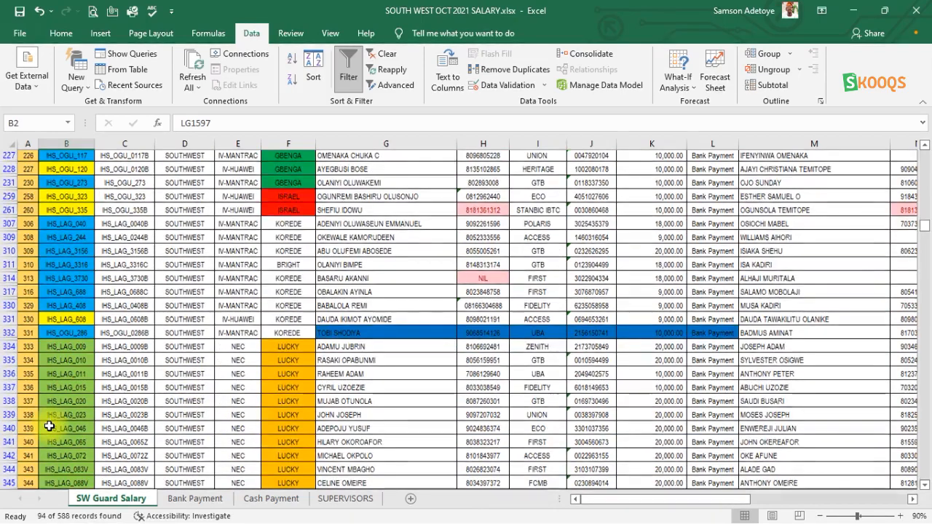
scroll(49, 426, "down", 8)
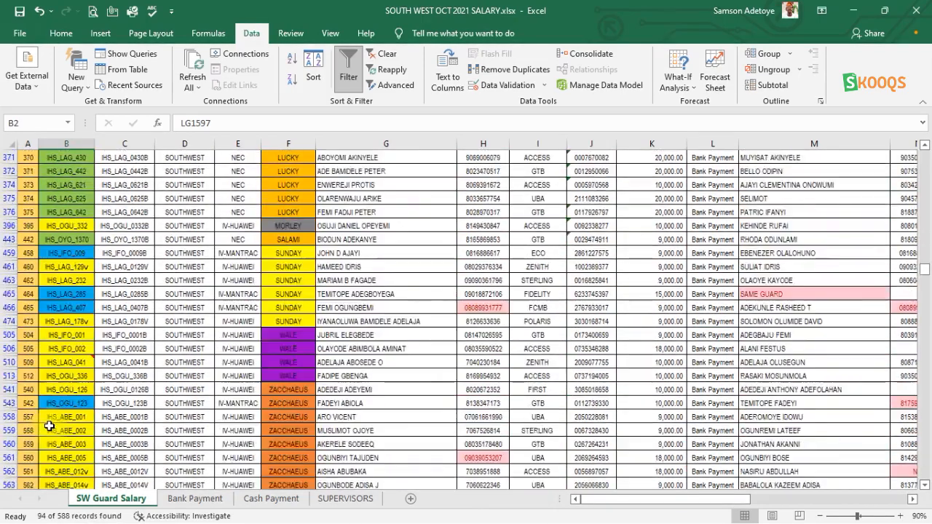
scroll(49, 421, "down", 3)
scroll(48, 420, "up", 10)
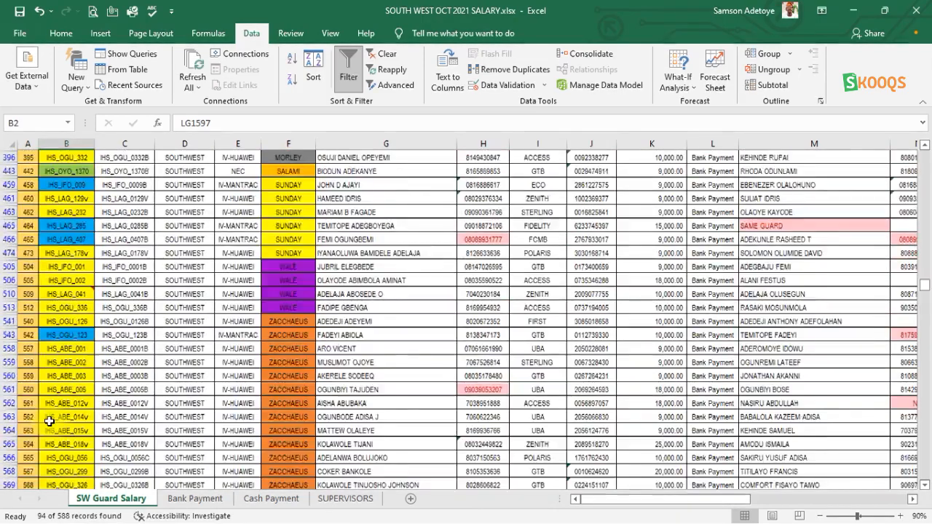
scroll(48, 421, "up", 15)
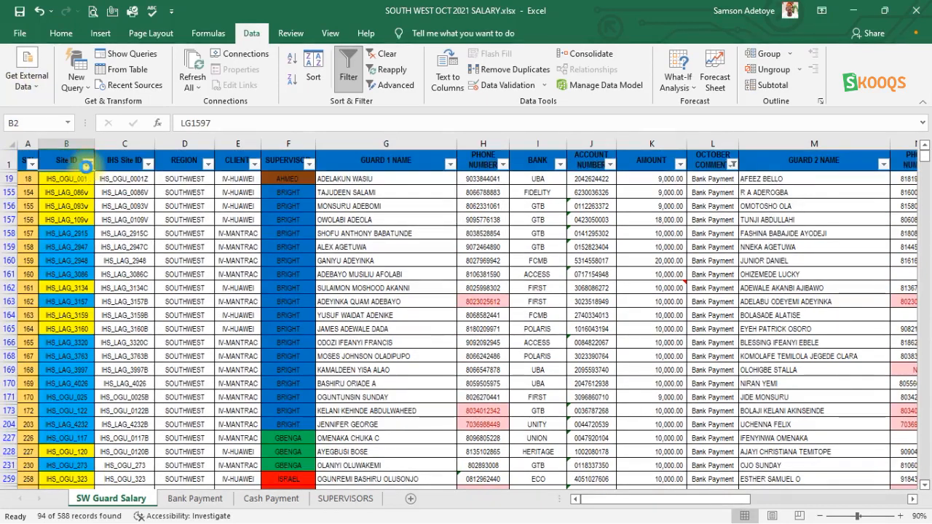
- Replace the Site ID filter with one that keeps only the sites matching the search "lg"
left_click(86, 165)
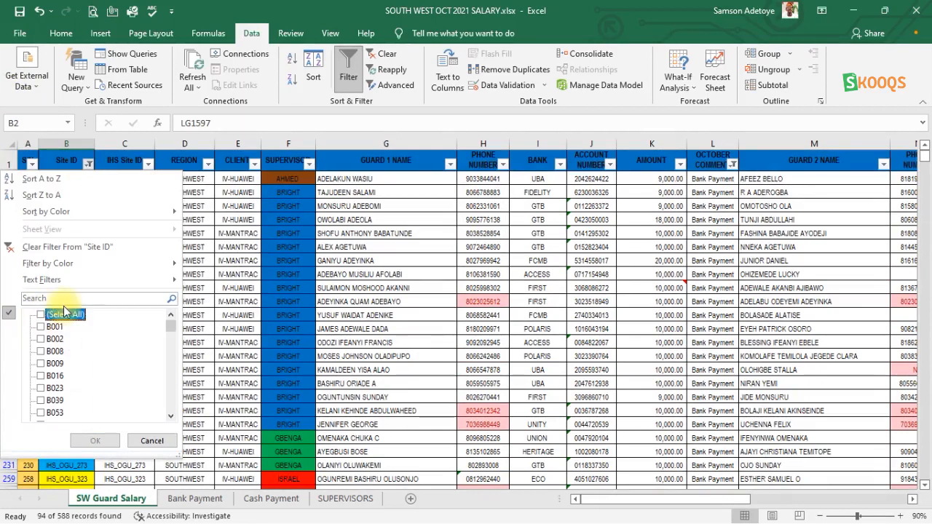
left_click(64, 298)
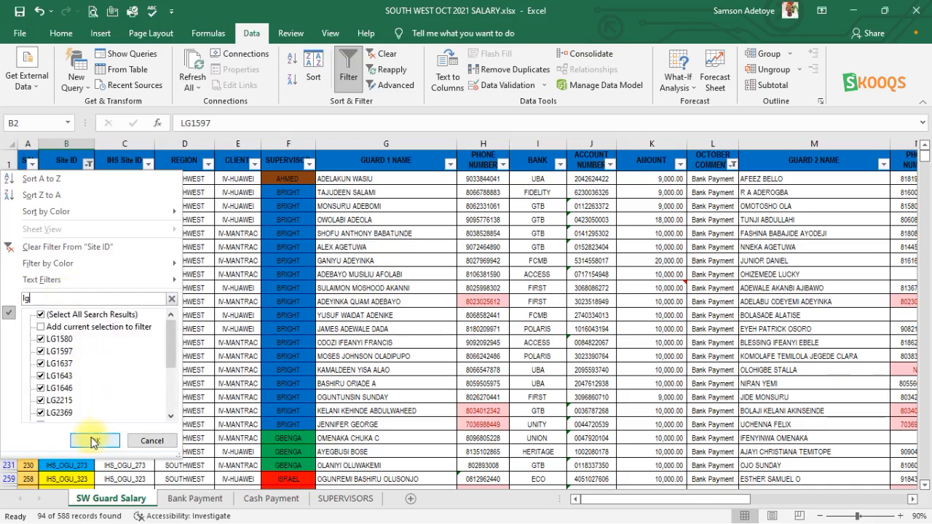
left_click(91, 440)
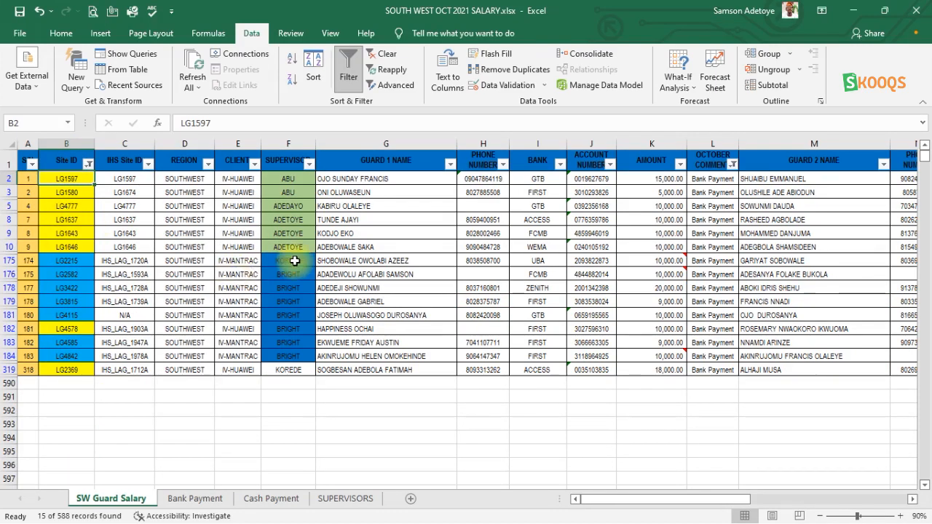
- Clear the filters from the Site ID and OCTOBER COMMENT columns
left_click(88, 165)
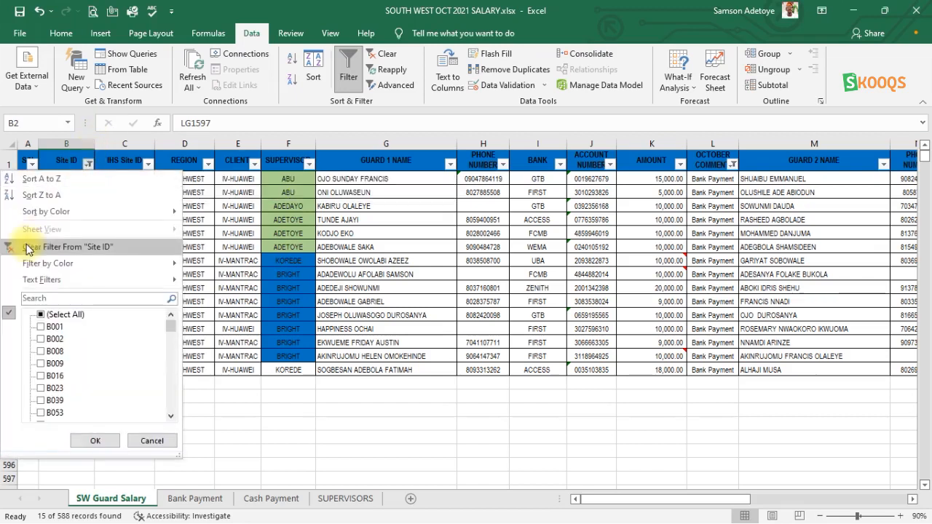
left_click(49, 248)
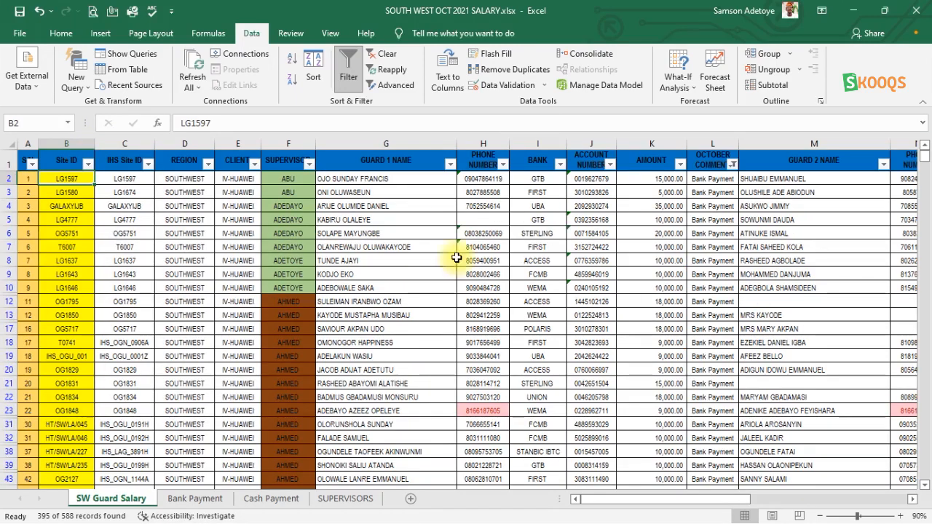
left_click(732, 166)
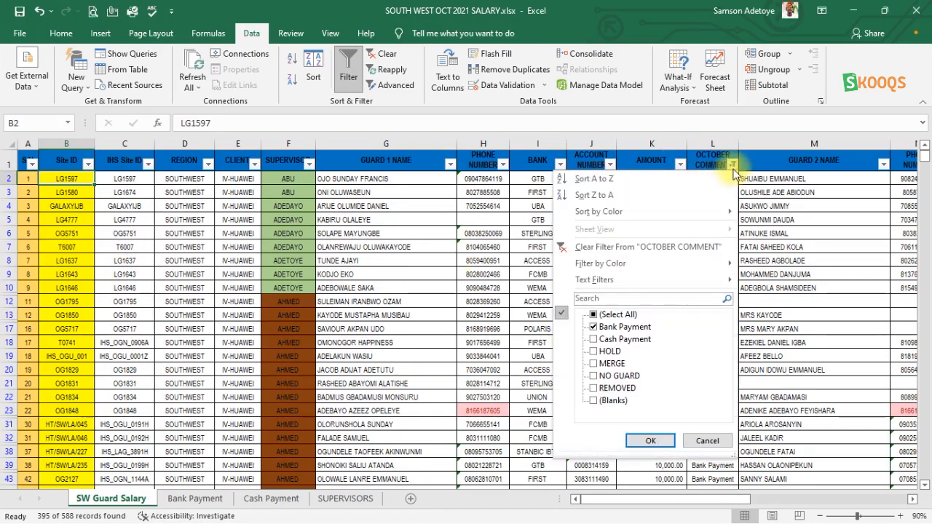
left_click(583, 251)
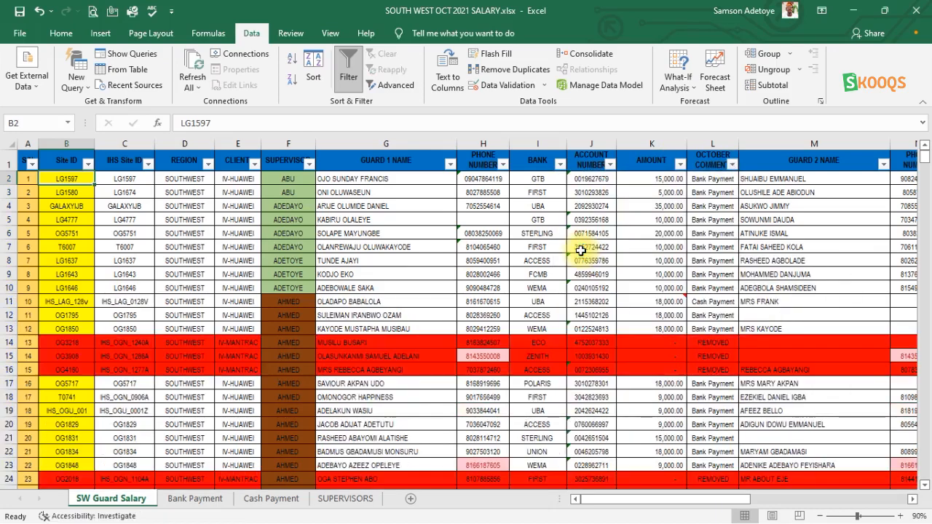
- Look through the full salary list and select the ACCOUNT NUMBER cell J157
scroll(580, 251, "down", 20)
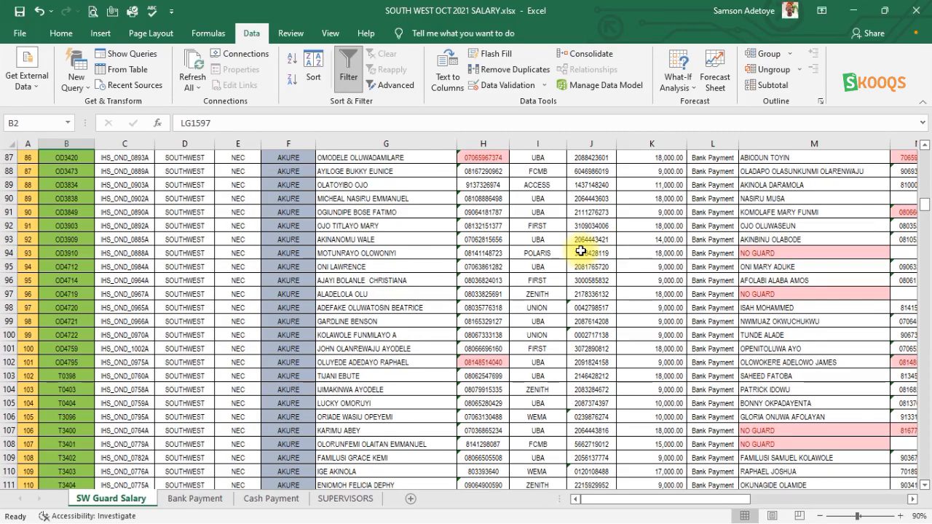
scroll(581, 251, "down", 19)
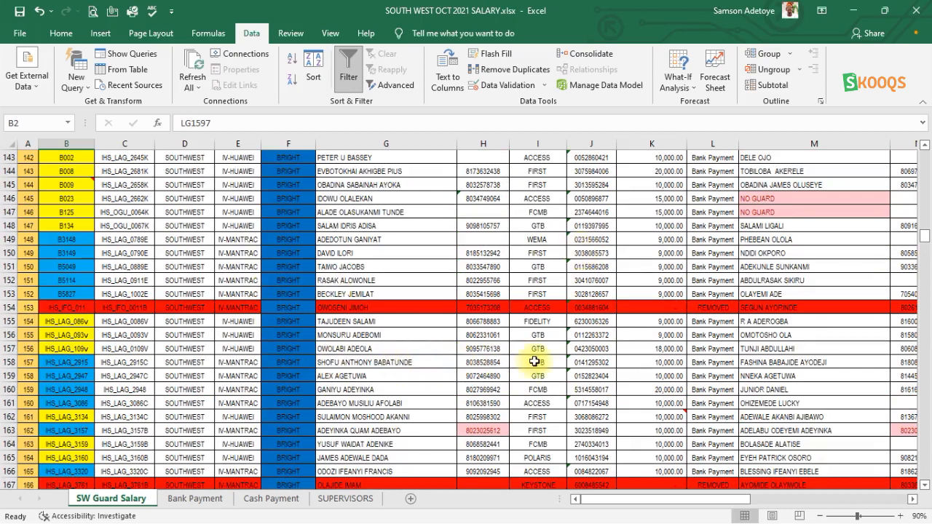
left_click(604, 353)
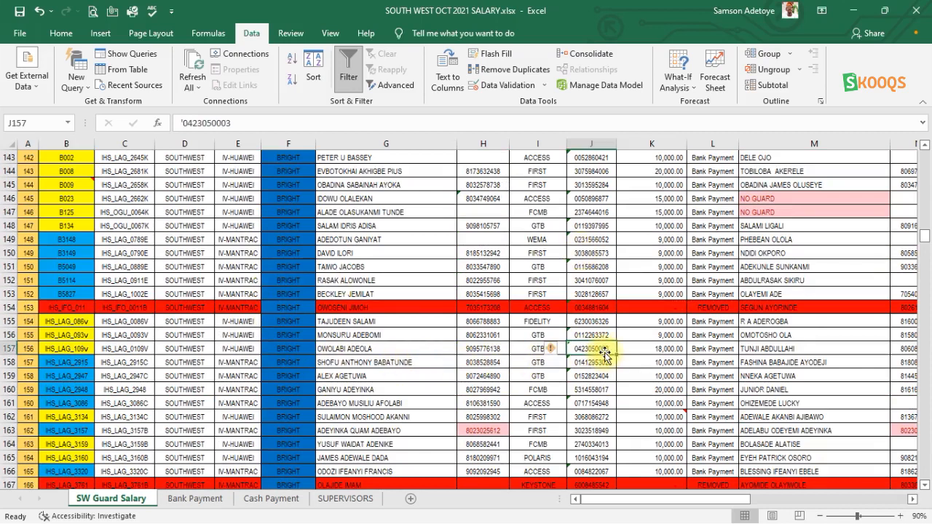